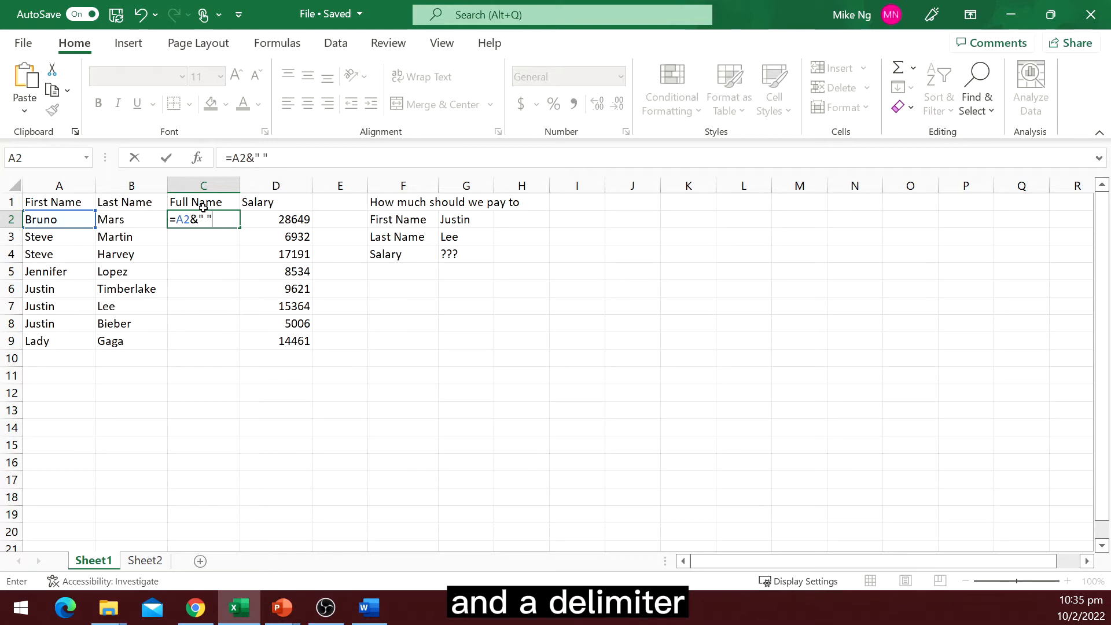
Complete the Full Name formula in C2 as =A2&" "&B2.
text(&B2)
key(Return)
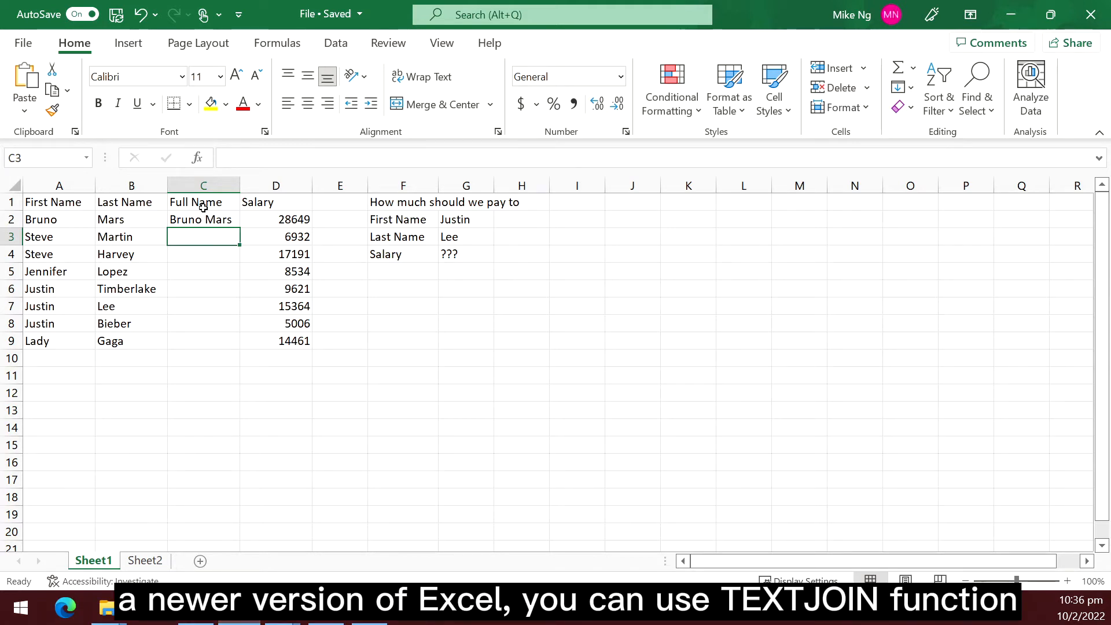
Combine the first and last name in C3 with =TEXTJOIN(" ",TRUE,A3:B3).
text(=tex)
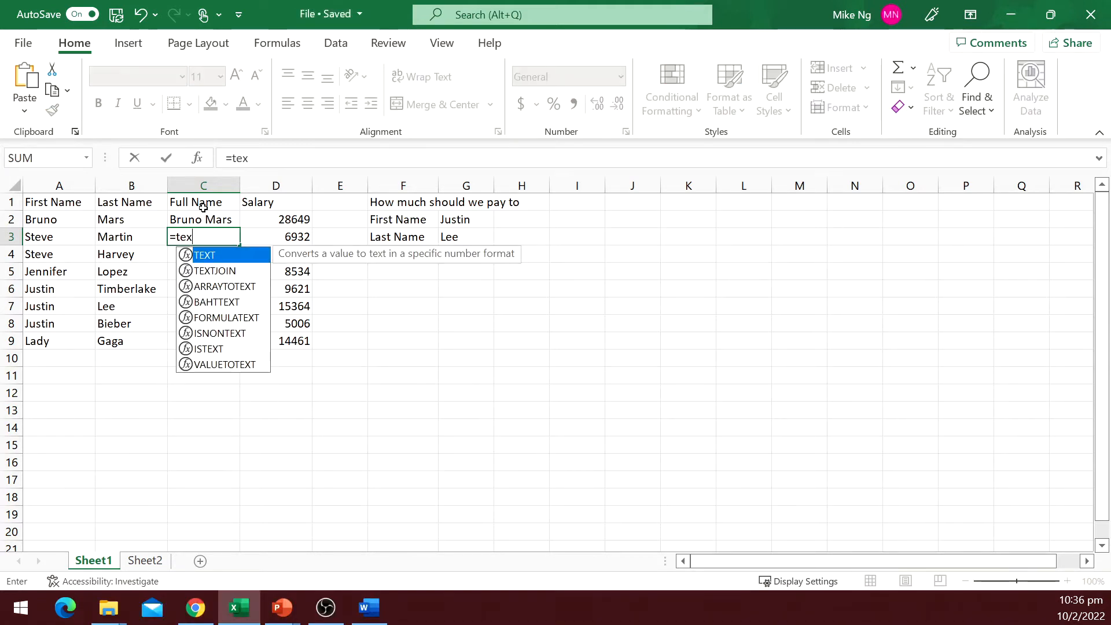
key(Down)
key(Tab)
text(" )
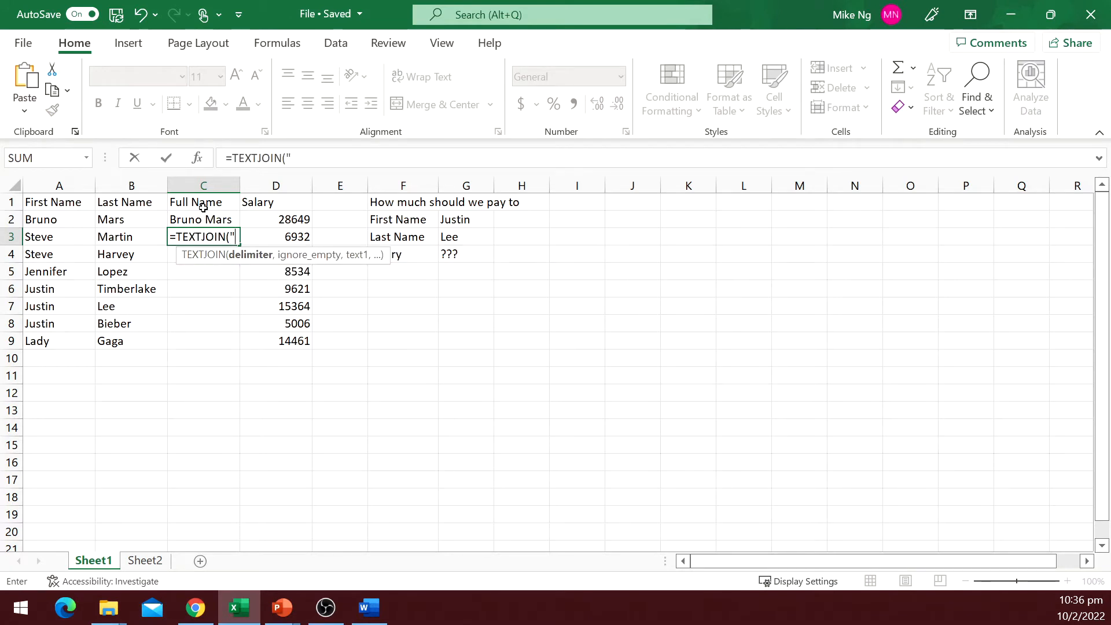
text(",t)
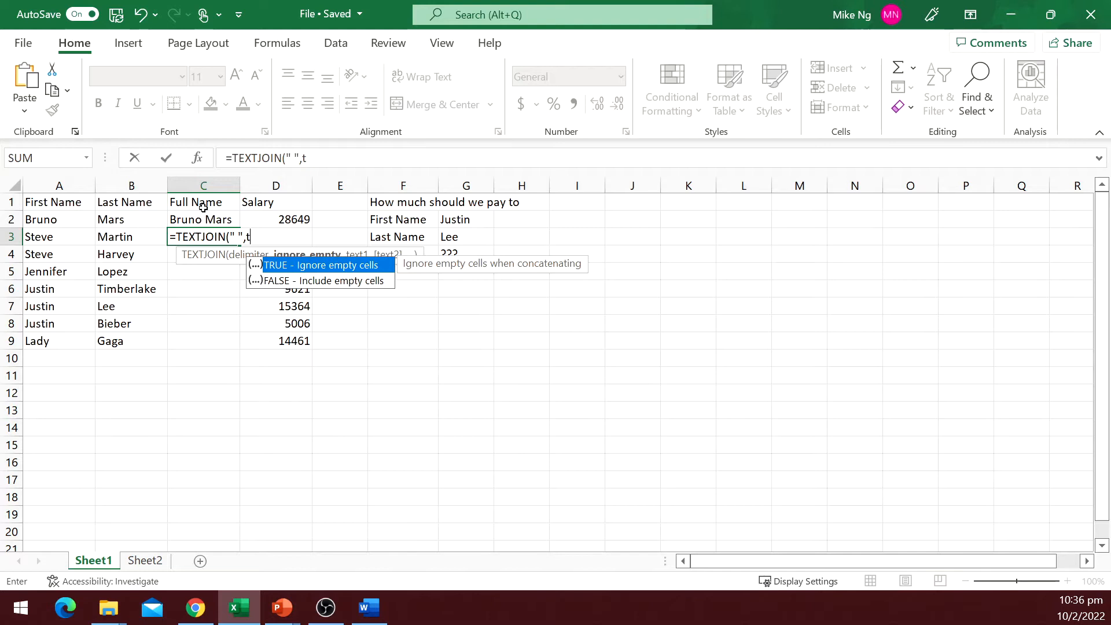
key(Tab)
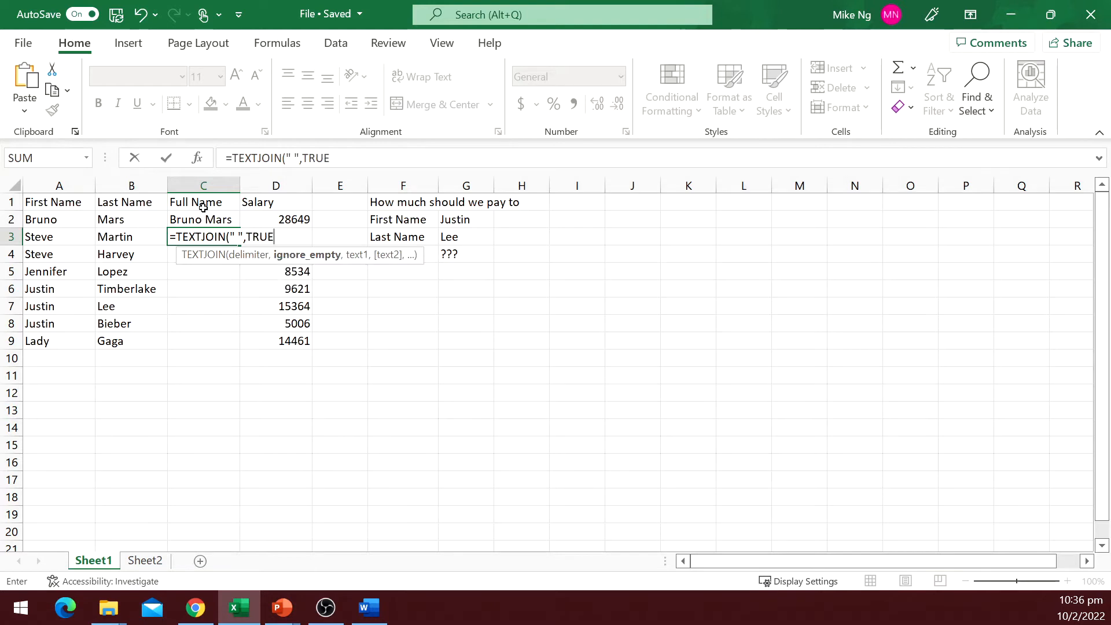
text(,)
key(Left)
key(shift+Left)
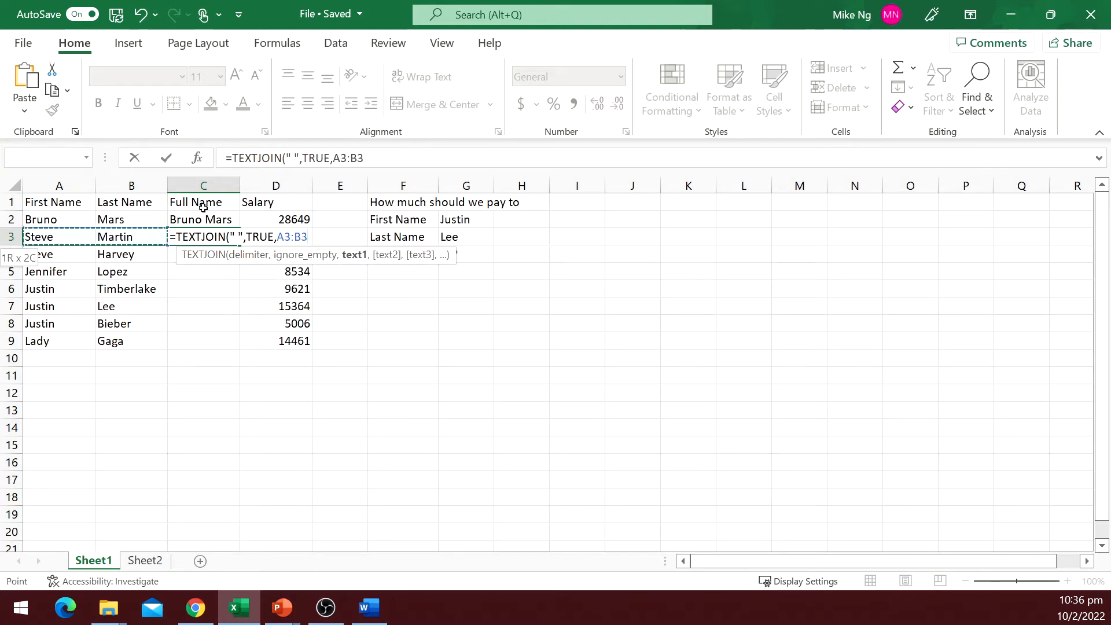
key(ctrl+Return)
Fill the TEXTJOIN formula from C3 down to C9 and autofit the width of the Full Name column.
key(shift+Down)
key(shift+Down)
key(shift+Down)
key(shift+Down)
key(shift+Down)
key(shift+Down)
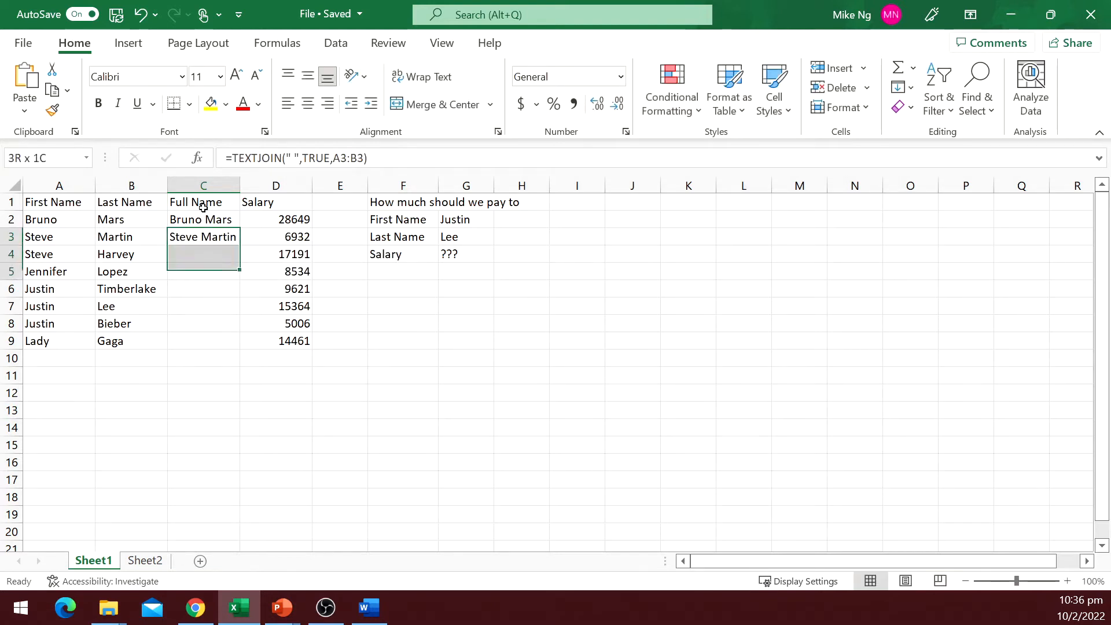
key(ctrl+d)
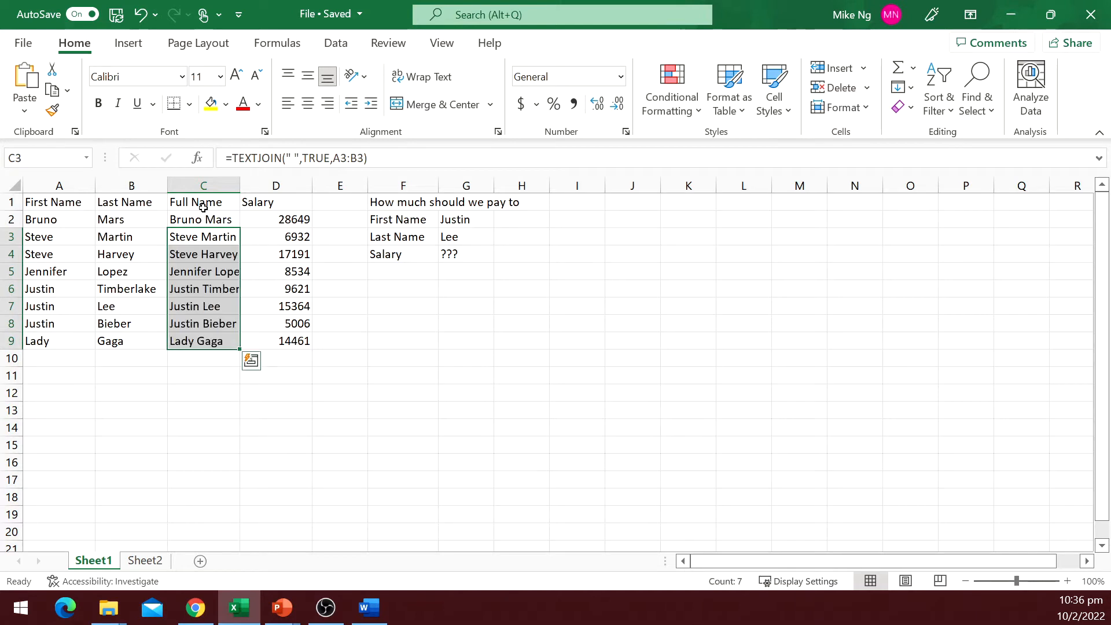
double_click(240, 184)
click(594, 286)
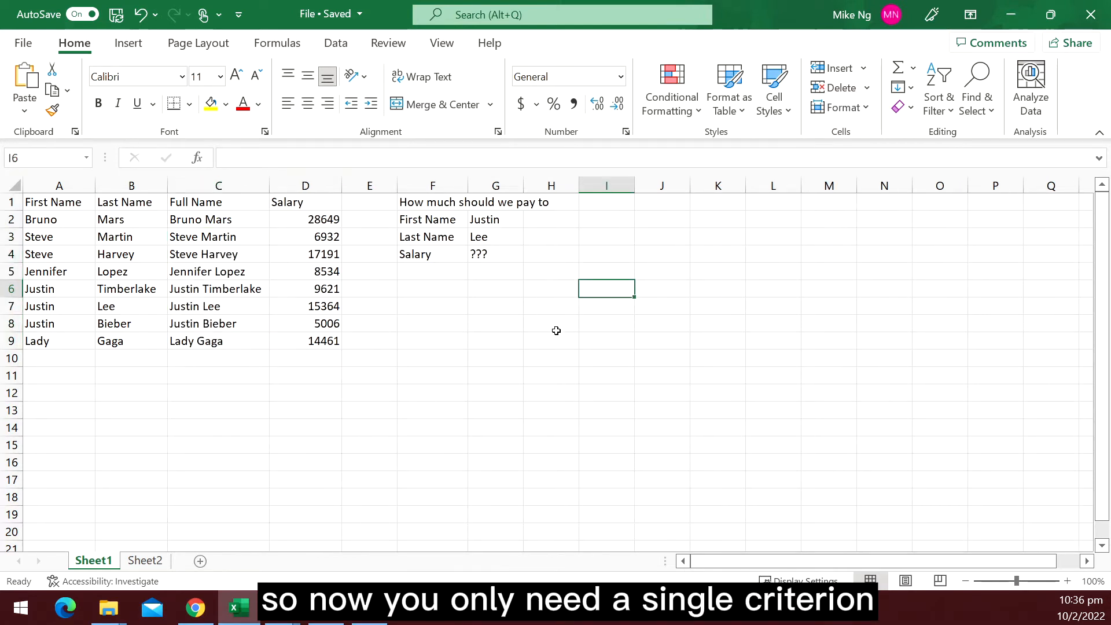
Look up the salary in G4 with =VLOOKUP(G2&" "&G3,C:D,2,0).
click(479, 254)
text(=vl)
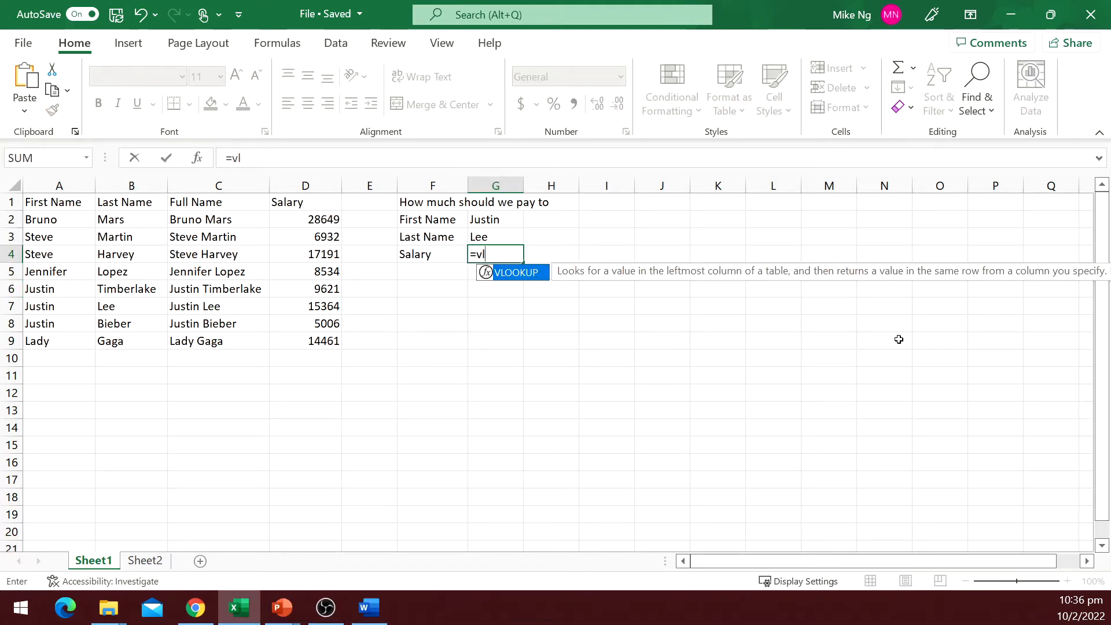
key(Tab)
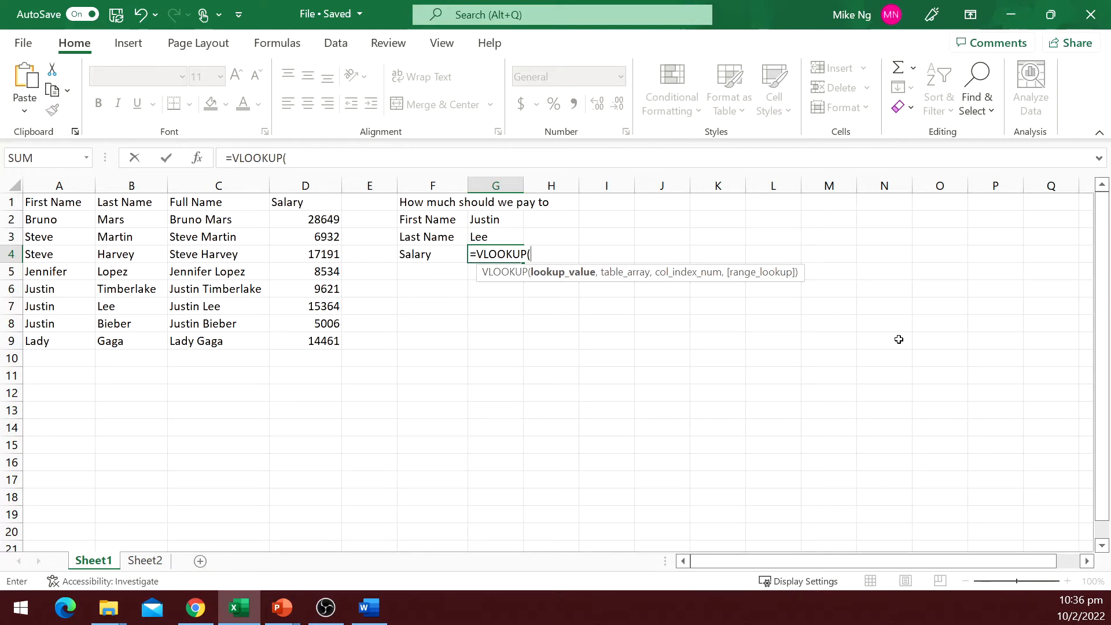
key(Up)
key(Up)
text(&")
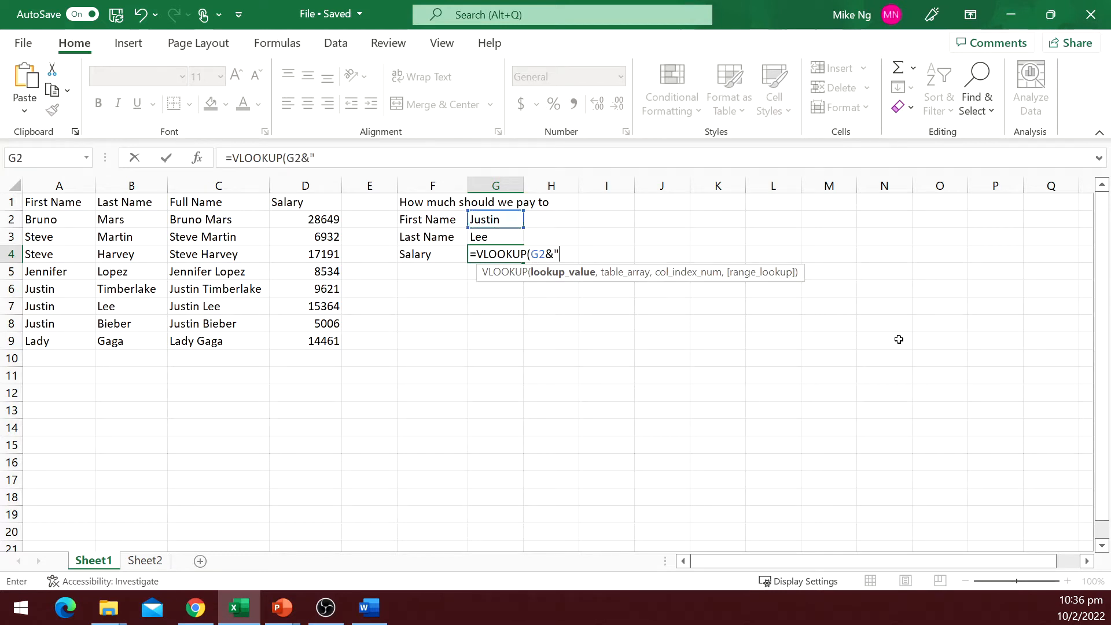
text( "&)
key(Up)
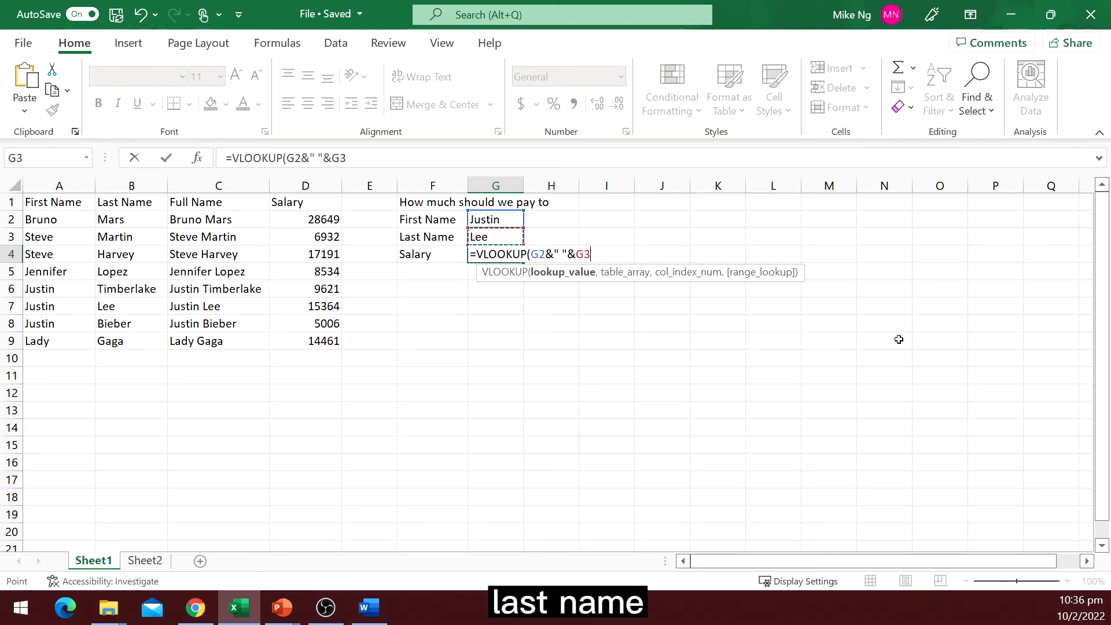
text(,)
drag(223, 185, 302, 182)
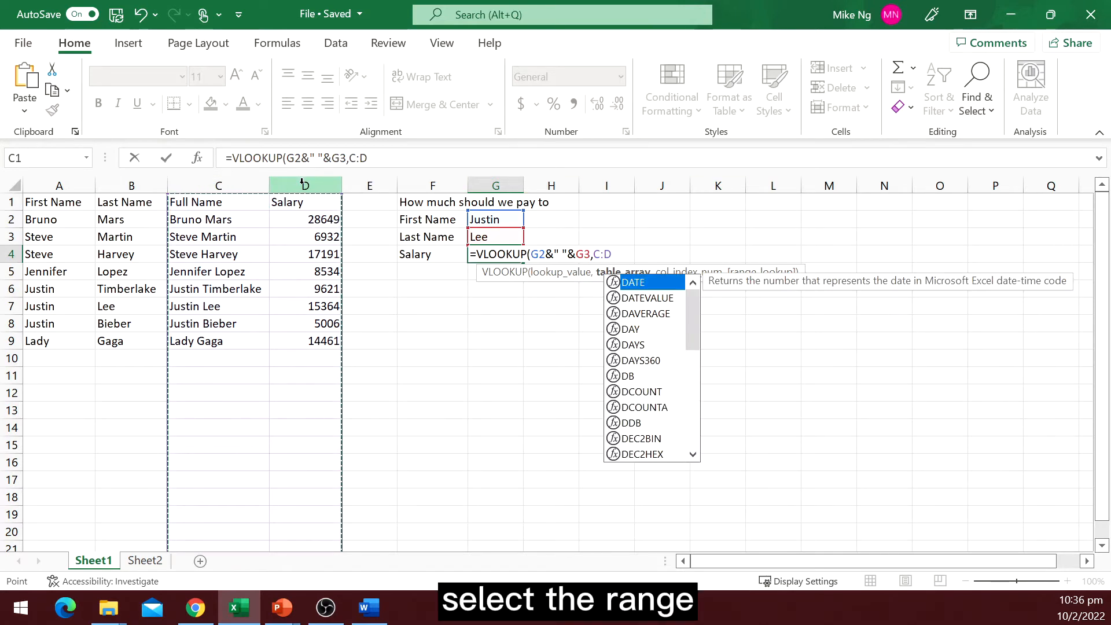
text(,2,0)
key(Return)
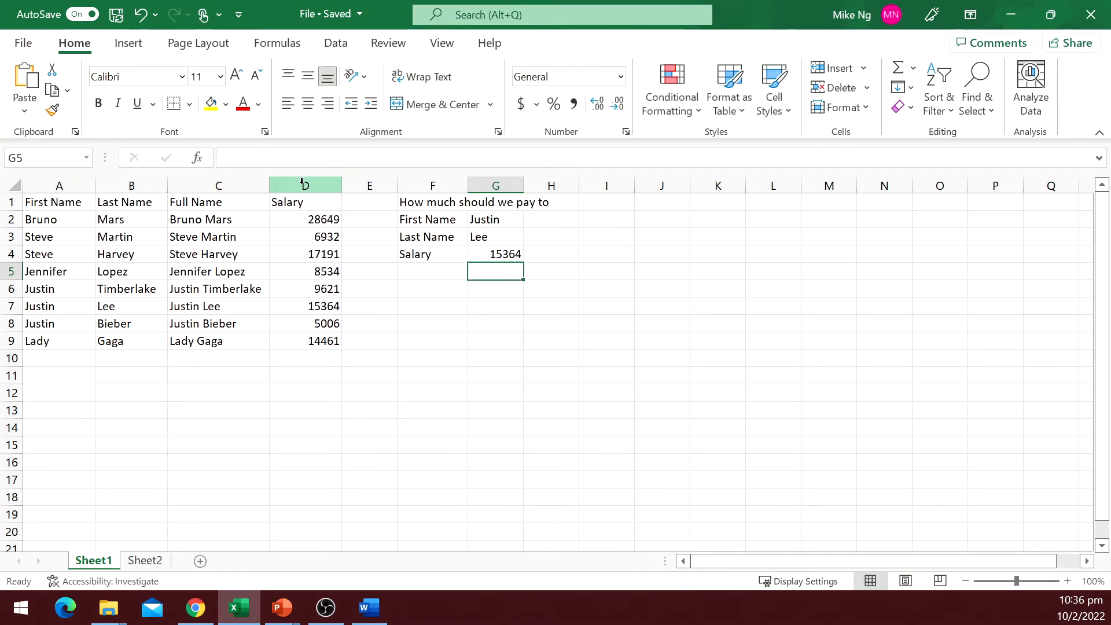
click(326, 311)
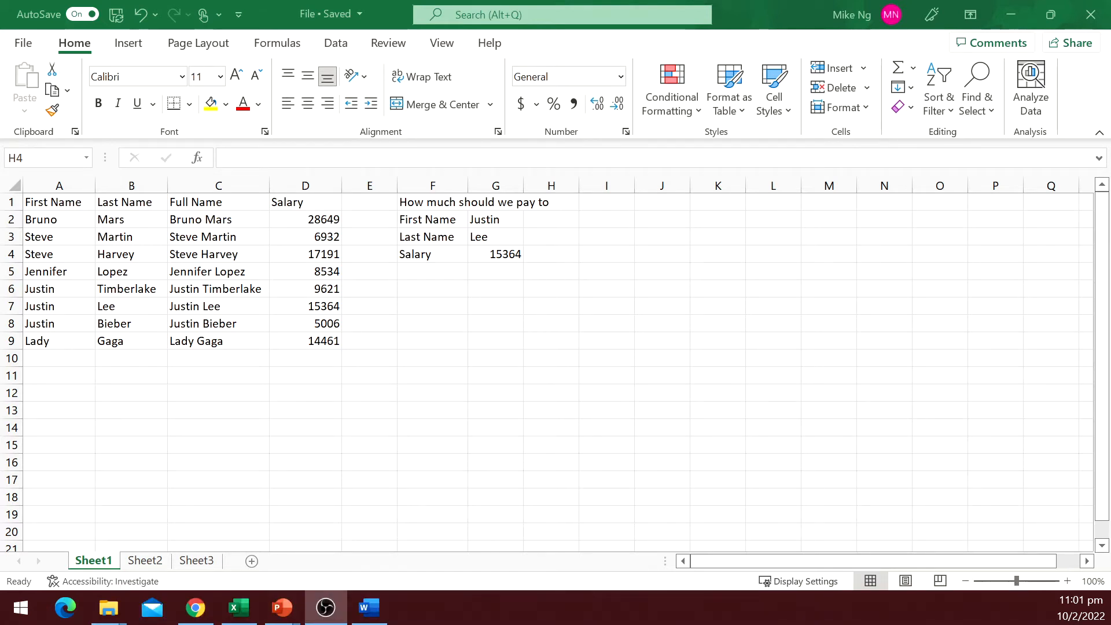
On Sheet2, change the delimiter in the Combined formulas in C2 and C3 to a vertical bar "|".
click(145, 565)
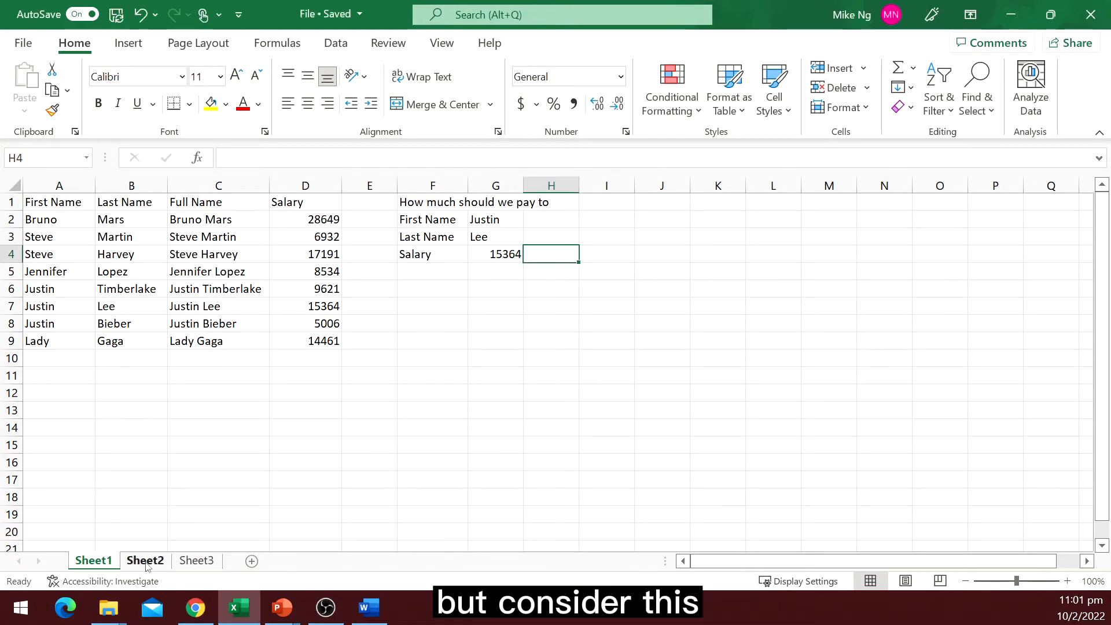
click(146, 561)
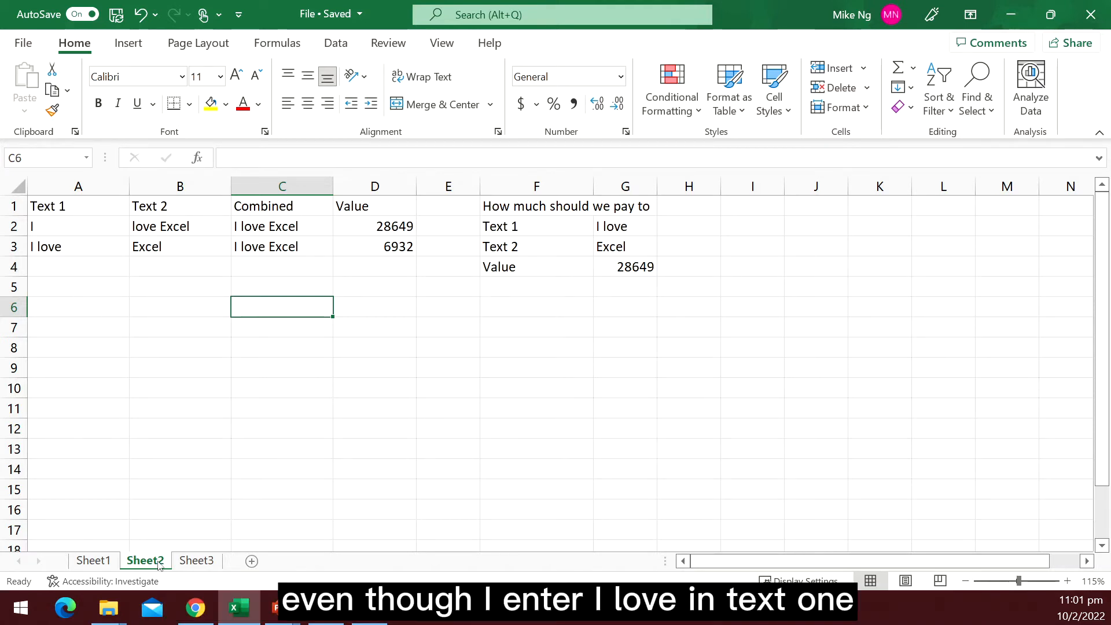
click(617, 227)
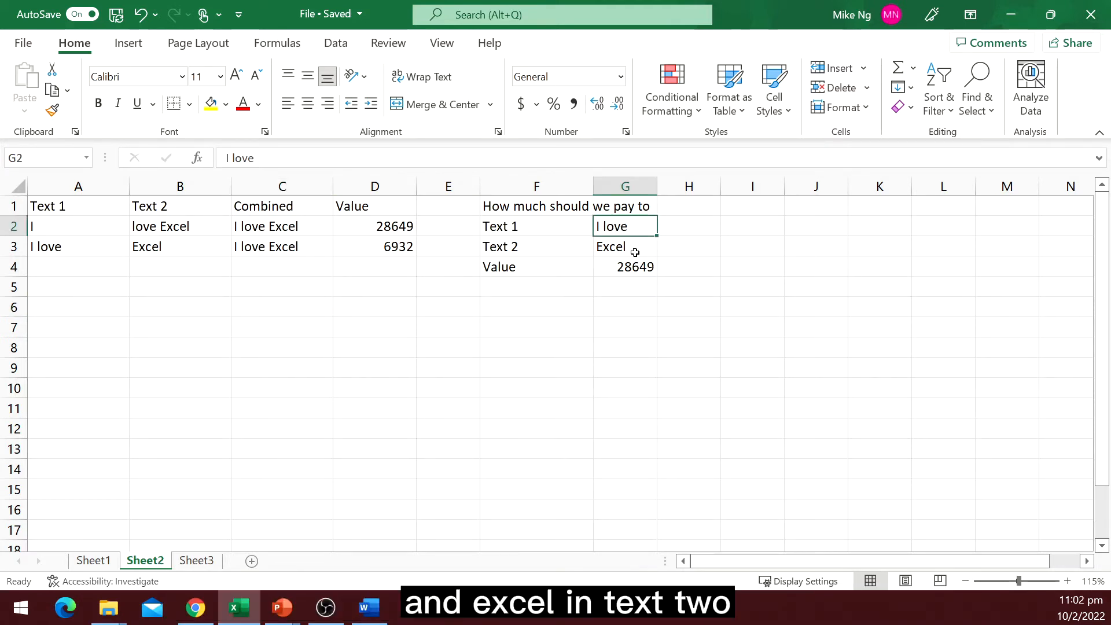
click(634, 253)
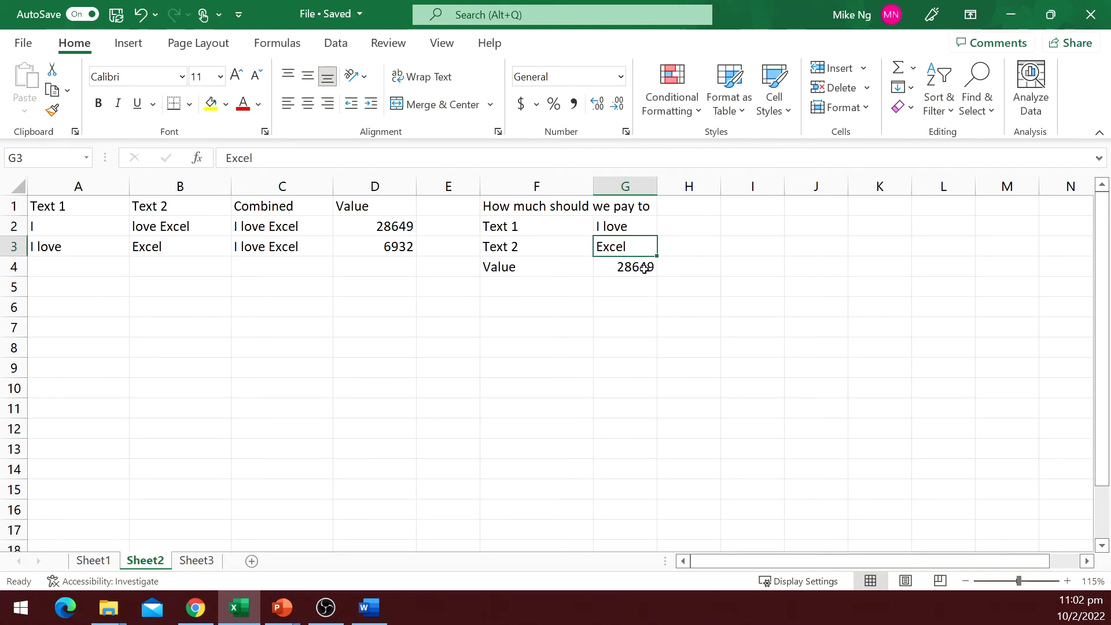
click(643, 268)
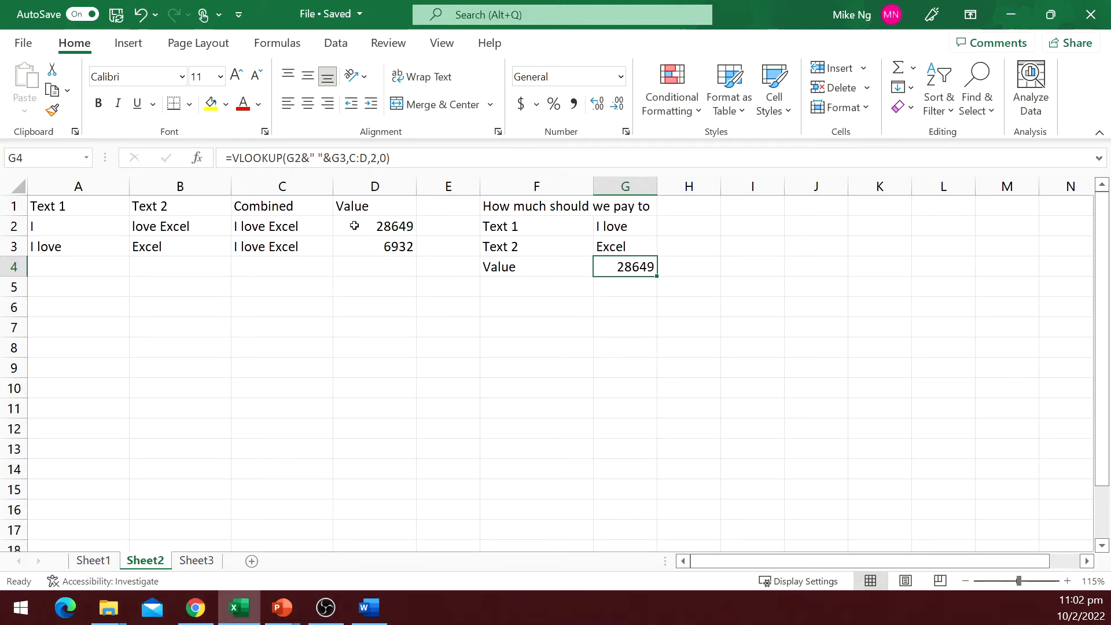
click(317, 227)
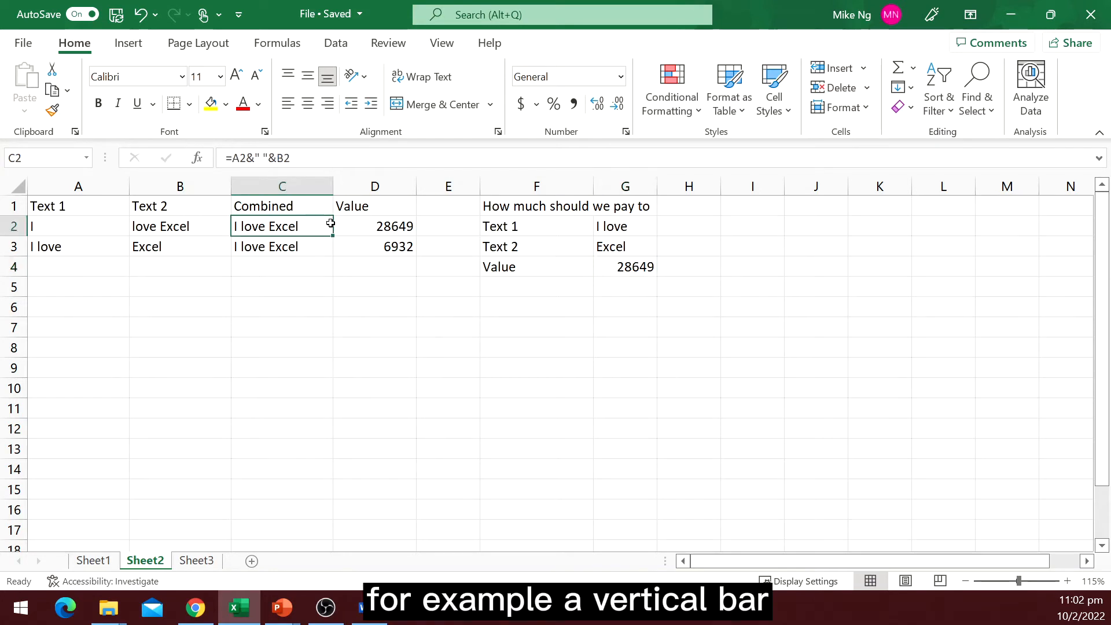
click(261, 159)
text(|)
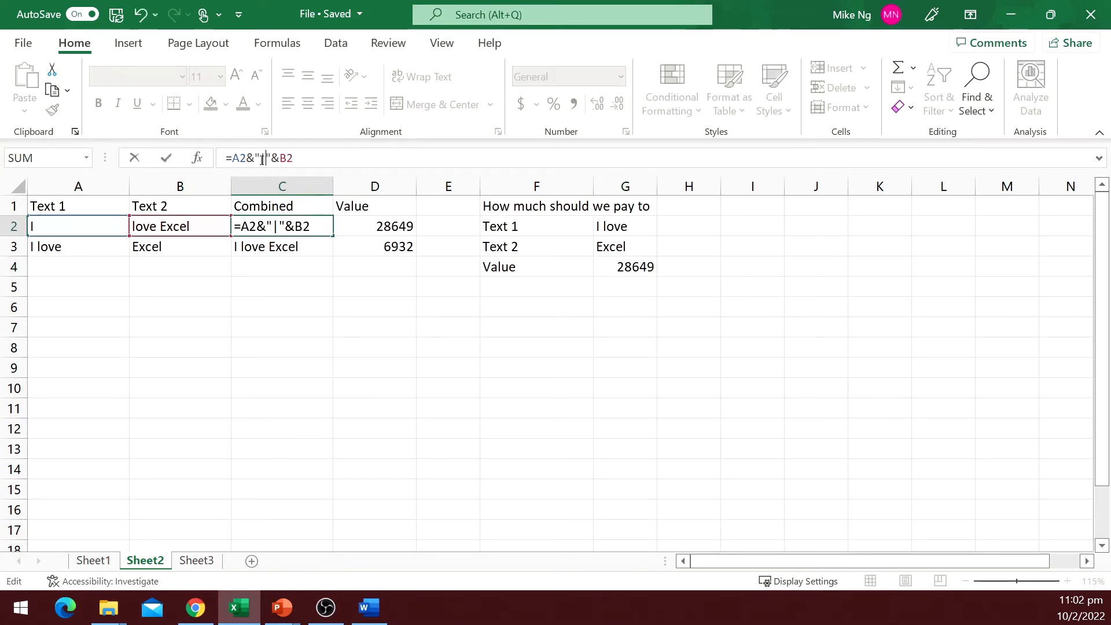
key(Return)
click(261, 160)
text(|"&B3)
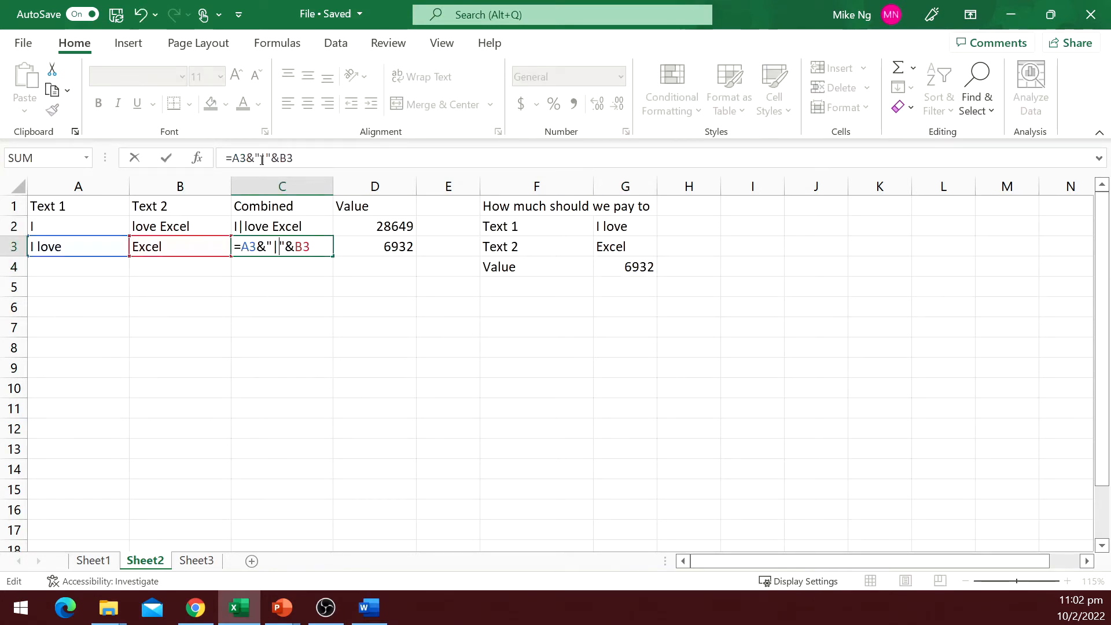
key(Return)
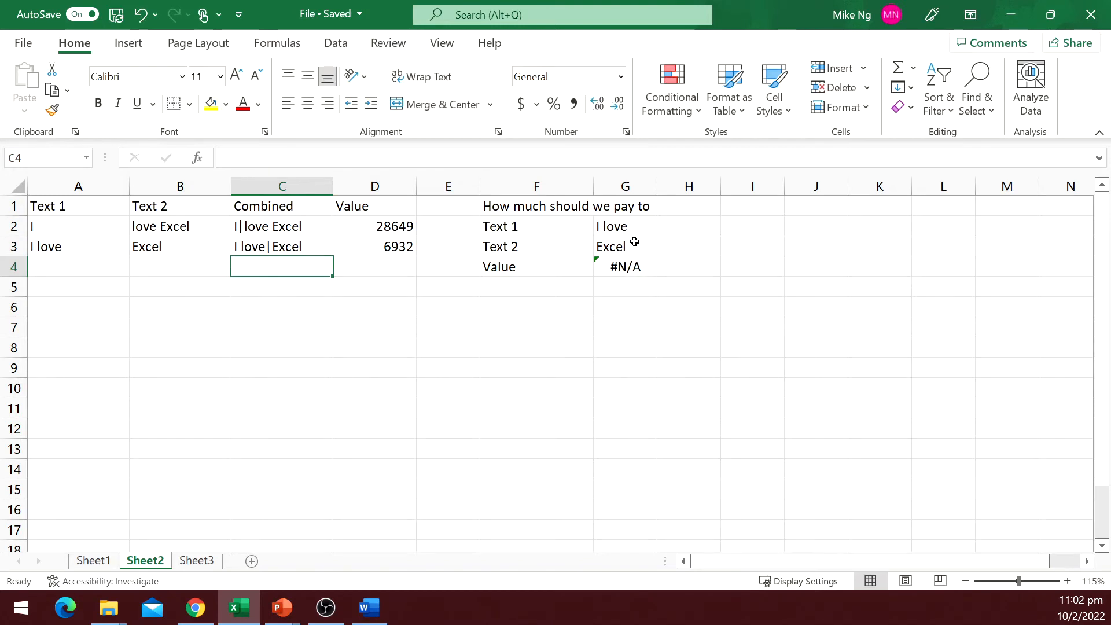
Change the delimiter in the lookup value of the G4 VLOOKUP formula to a vertical bar "|".
double_click(625, 269)
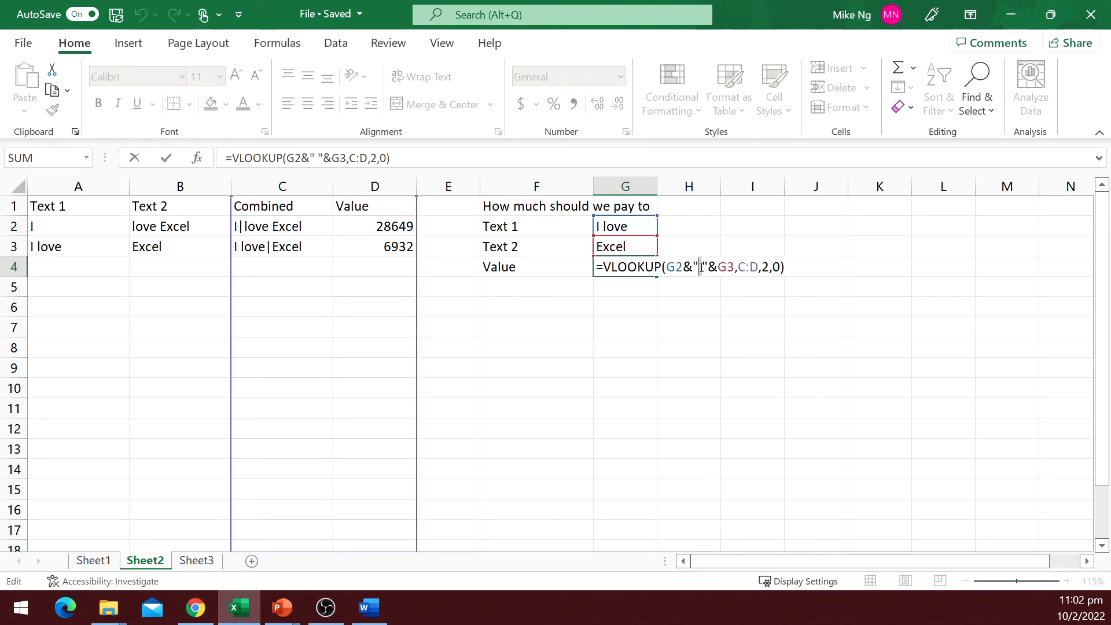
click(703, 267)
key(BackSpace)
text(|)
key(Return)
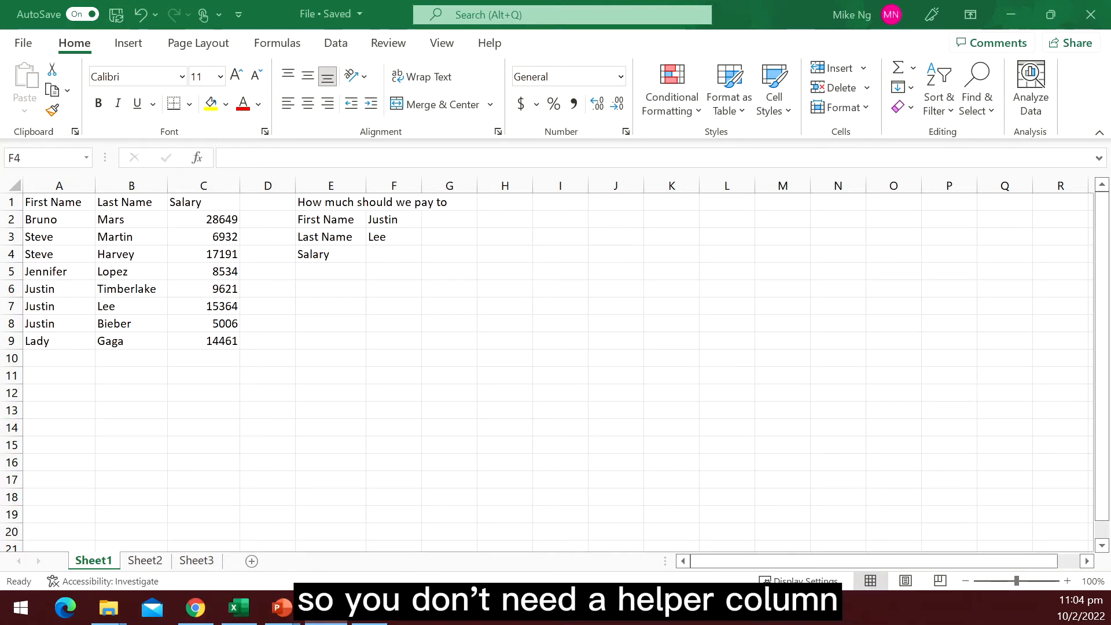
Start an XLOOKUP formula in Sheet1's Salary cell F4 with F2&" "&F3 as the lookup value.
click(405, 253)
text(=xl)
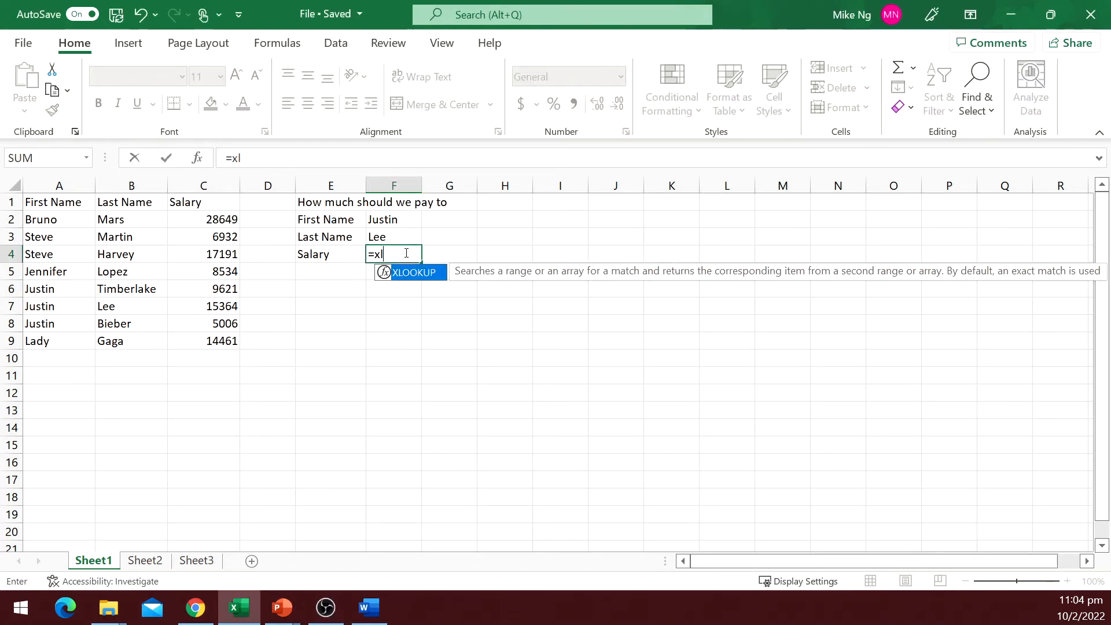
key(Tab)
key(Up)
key(Up)
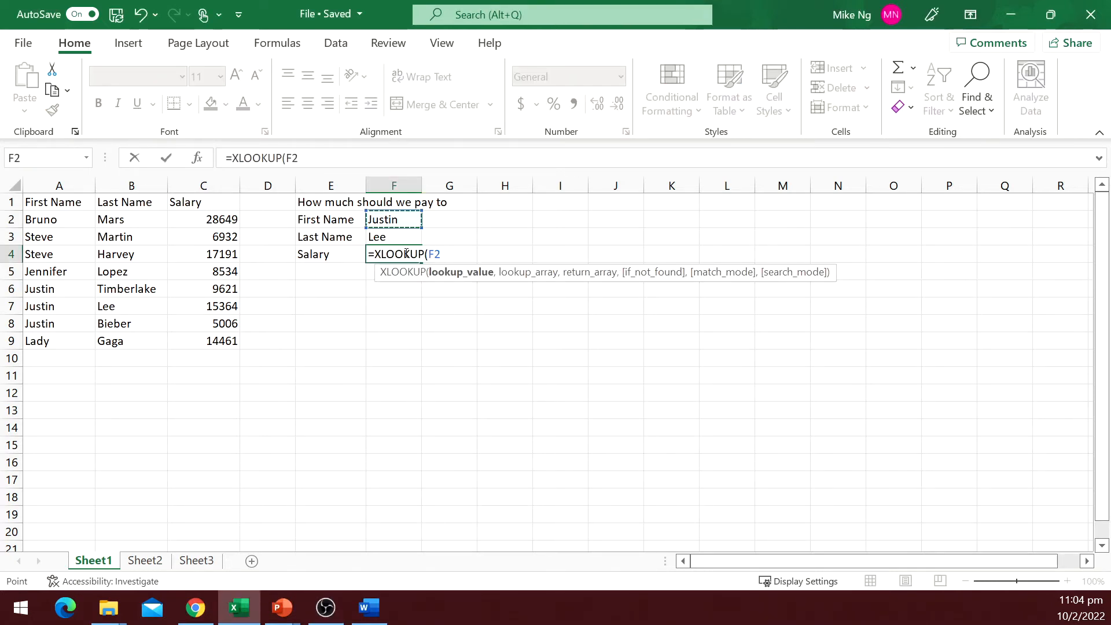
text(&" "&)
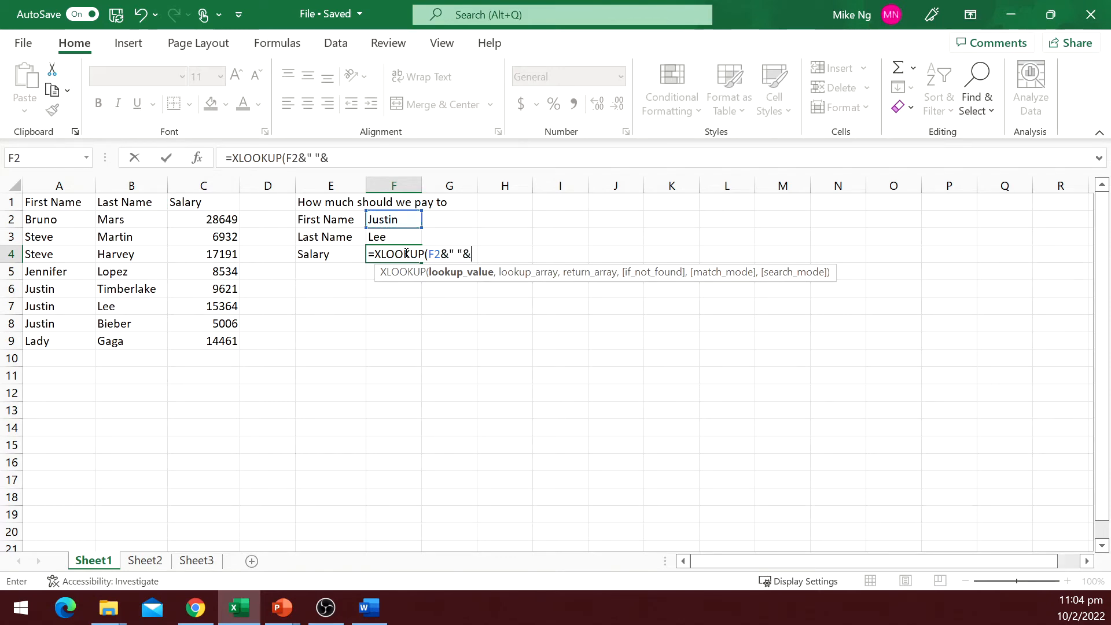
key(Up)
text(,)
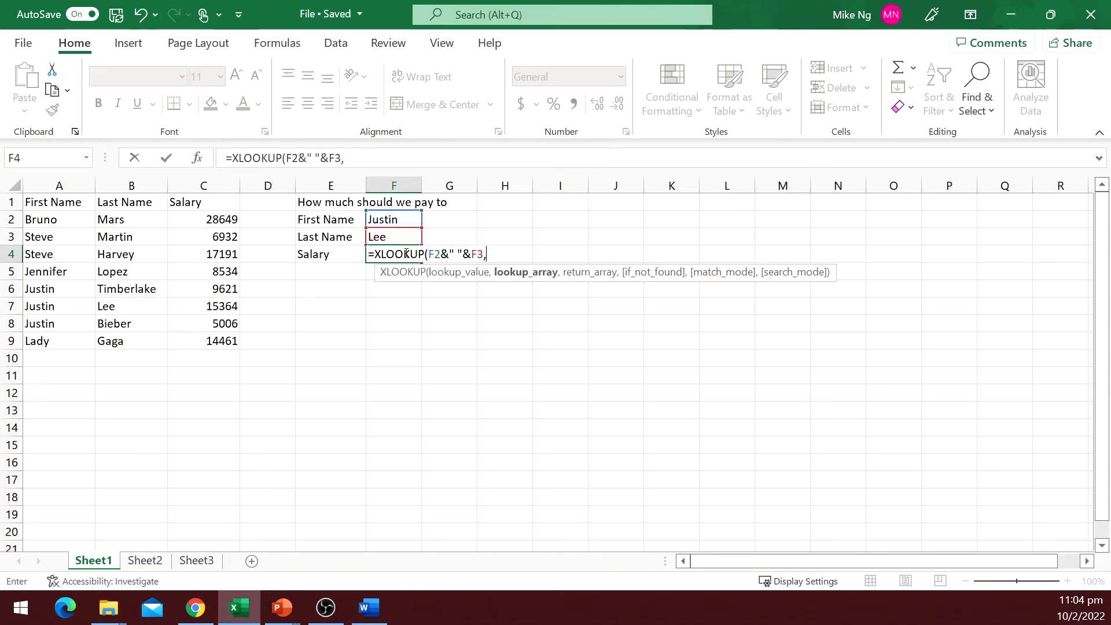
Complete the XLOOKUP formula in F4 with A:A&" "&B:B as the lookup array and C:C as the return array.
click(61, 185)
text(&)
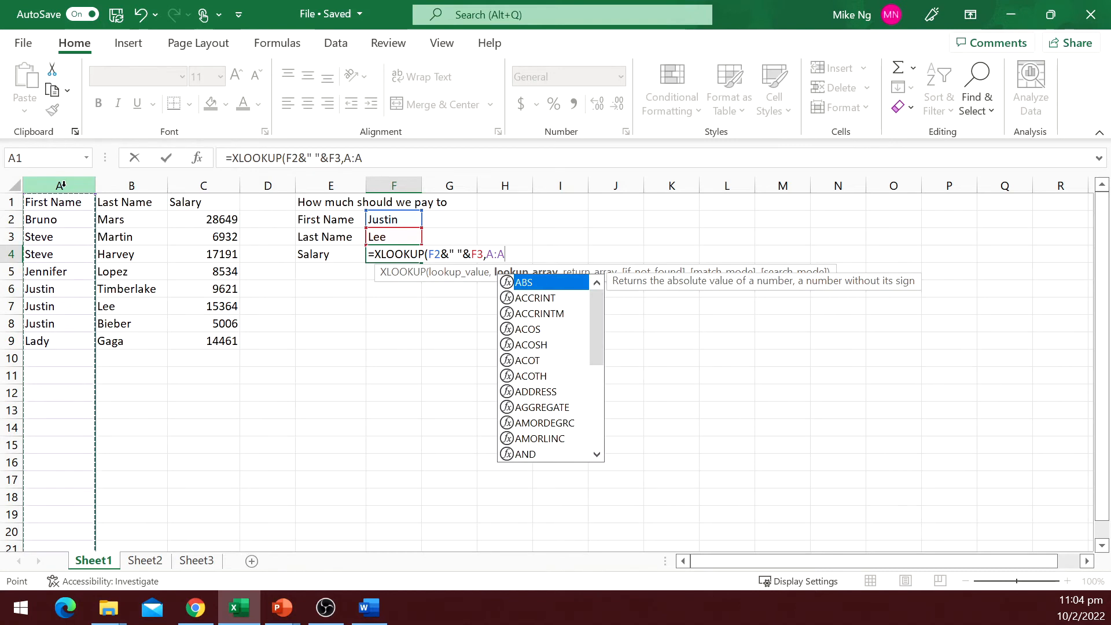
text(" ")
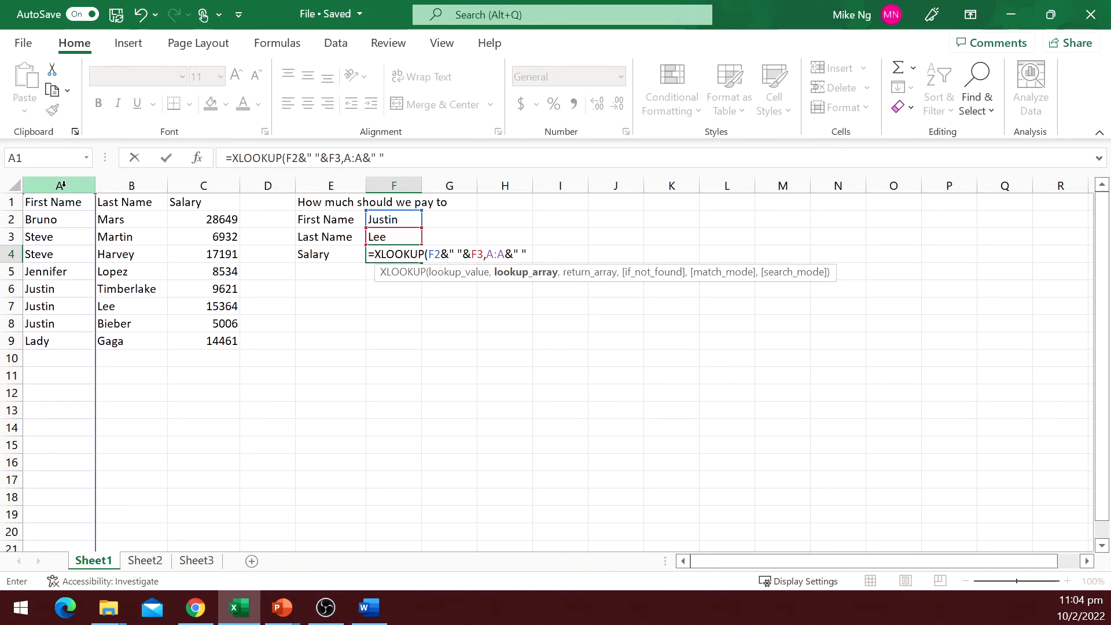
text(&)
click(116, 185)
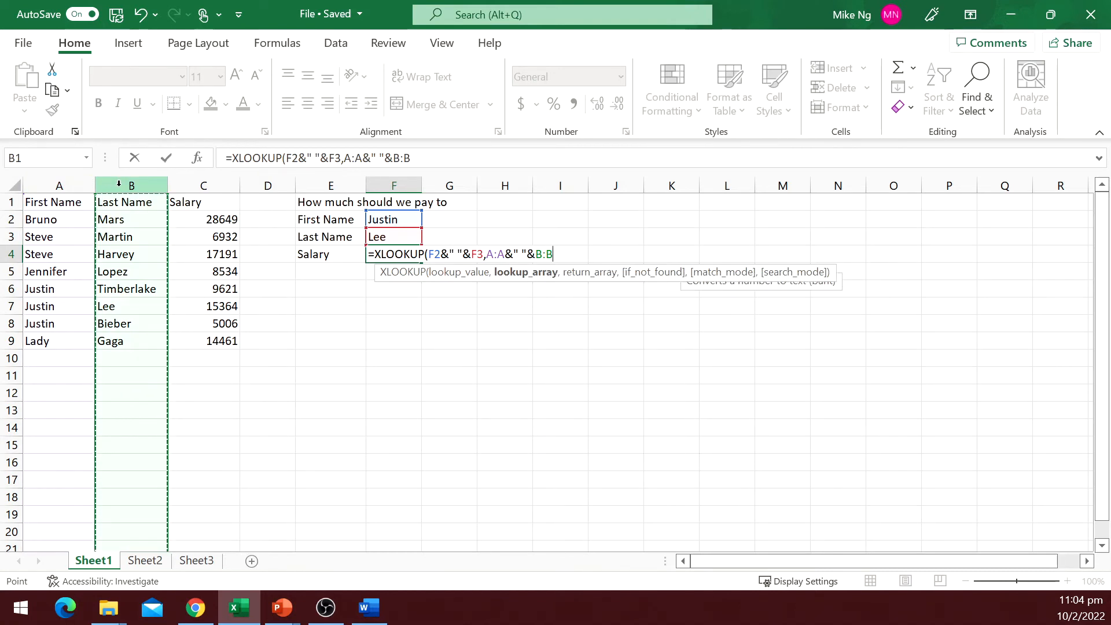
text(,)
click(197, 184)
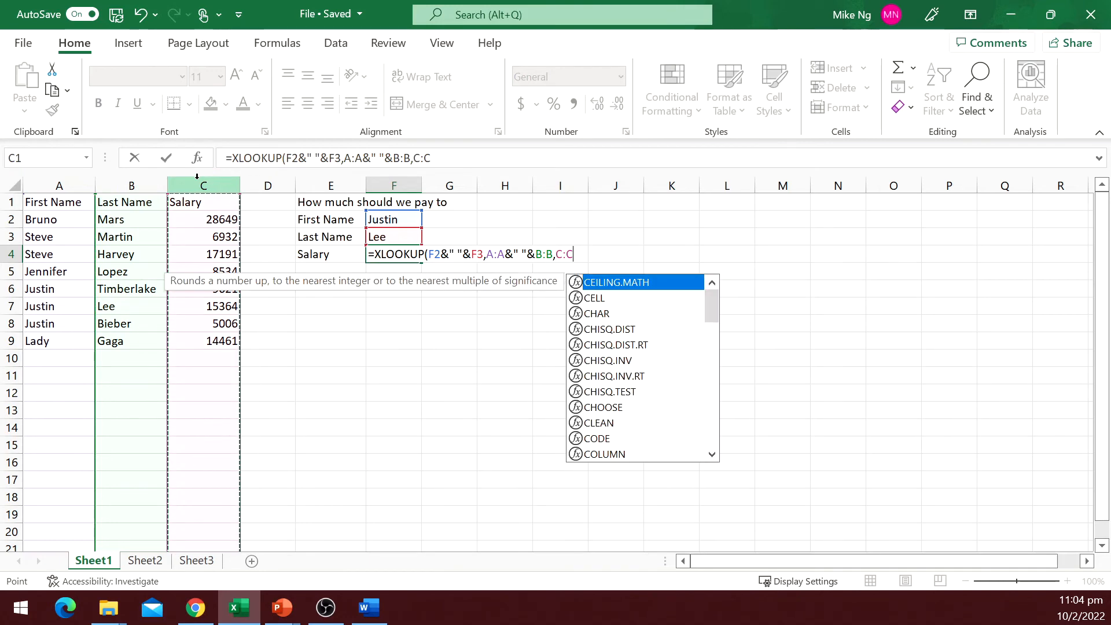
key(Return)
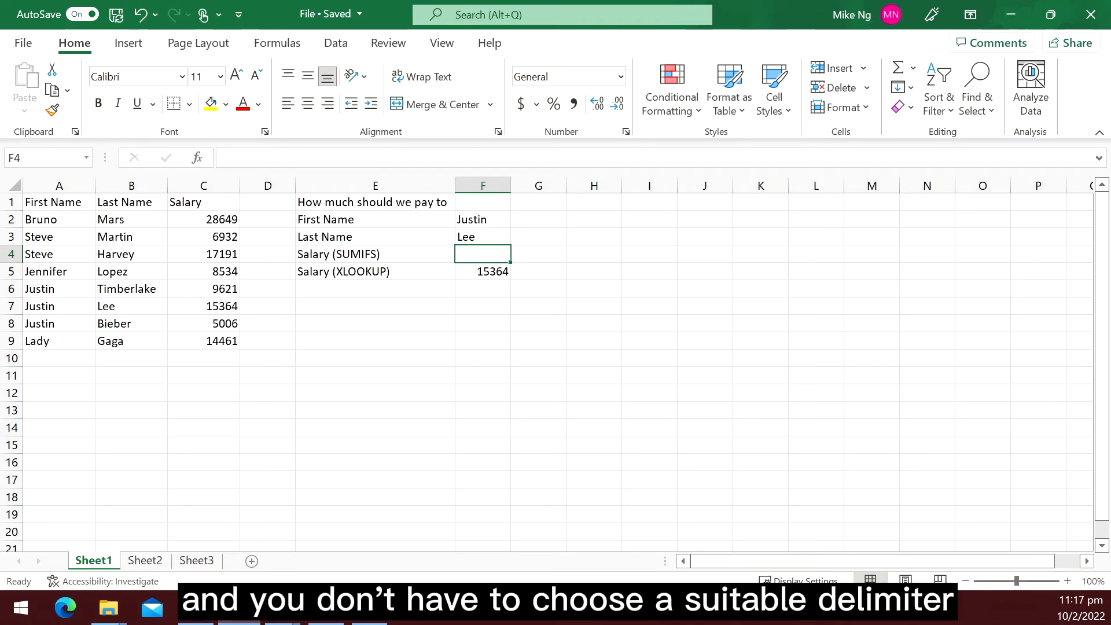
Look up the salary in F4 with =SUMIFS(C:C,A:A,F2,B:B,F3).
text(=sumifs()
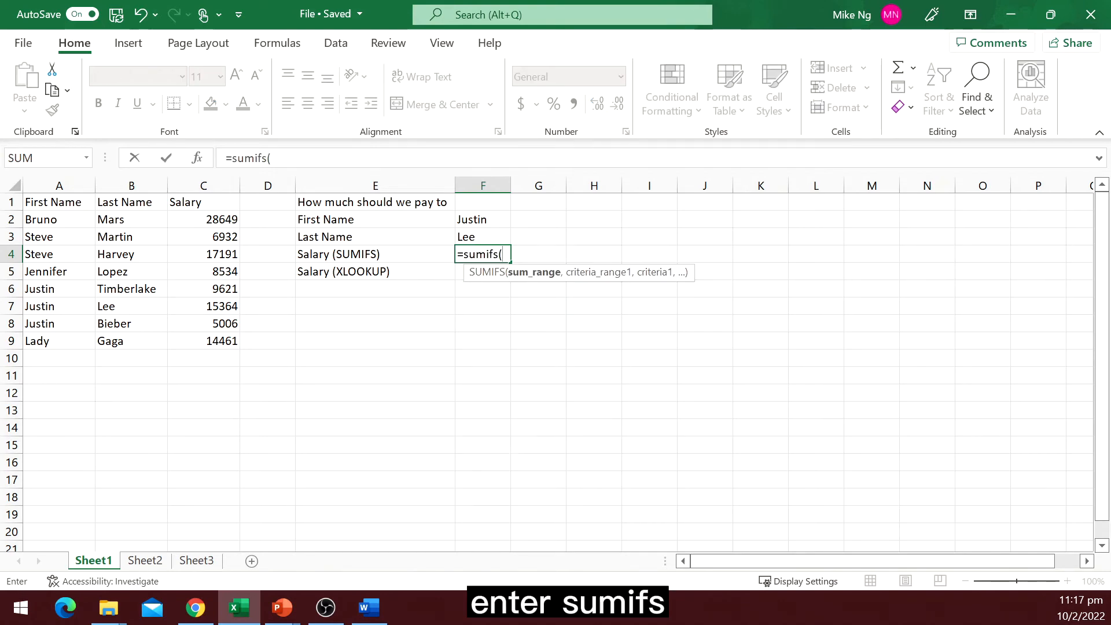
click(201, 185)
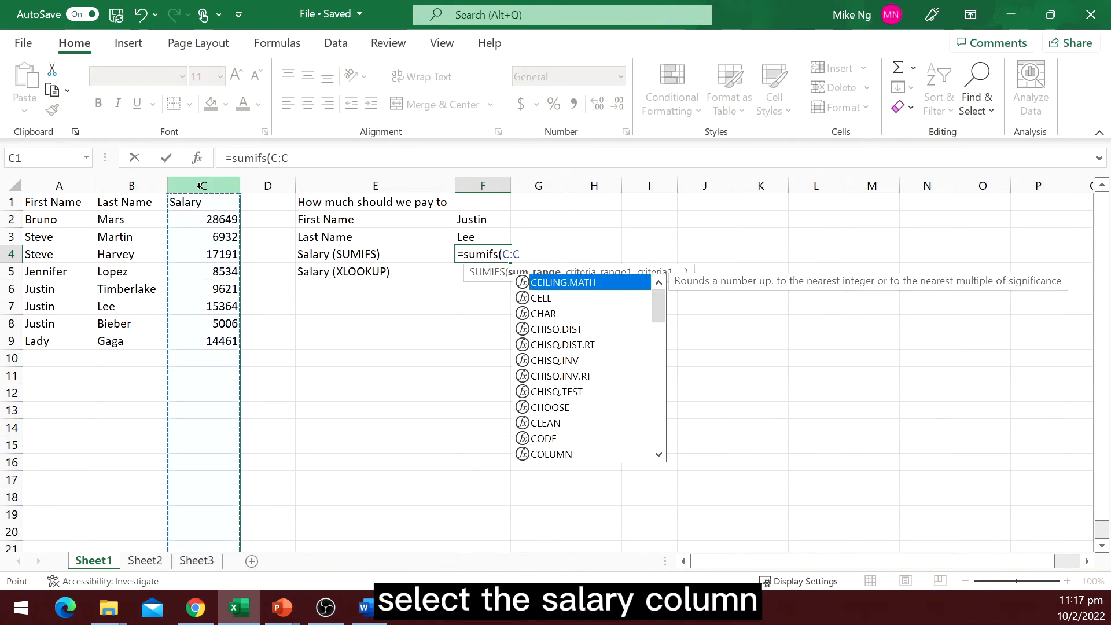
text(,)
click(58, 185)
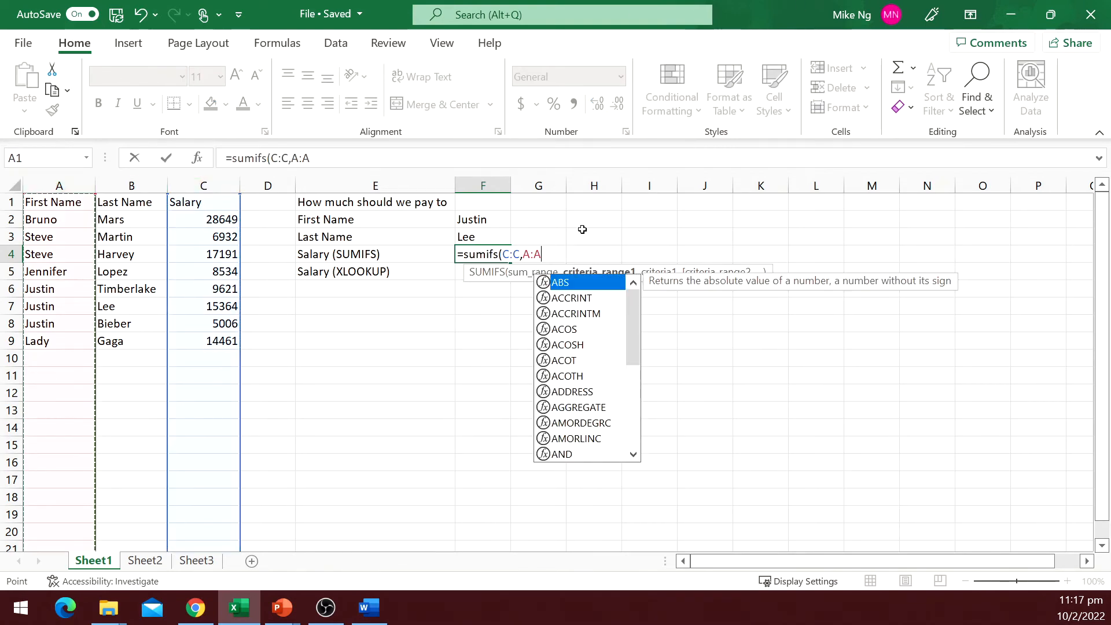
text(,)
click(484, 221)
text(,)
click(132, 185)
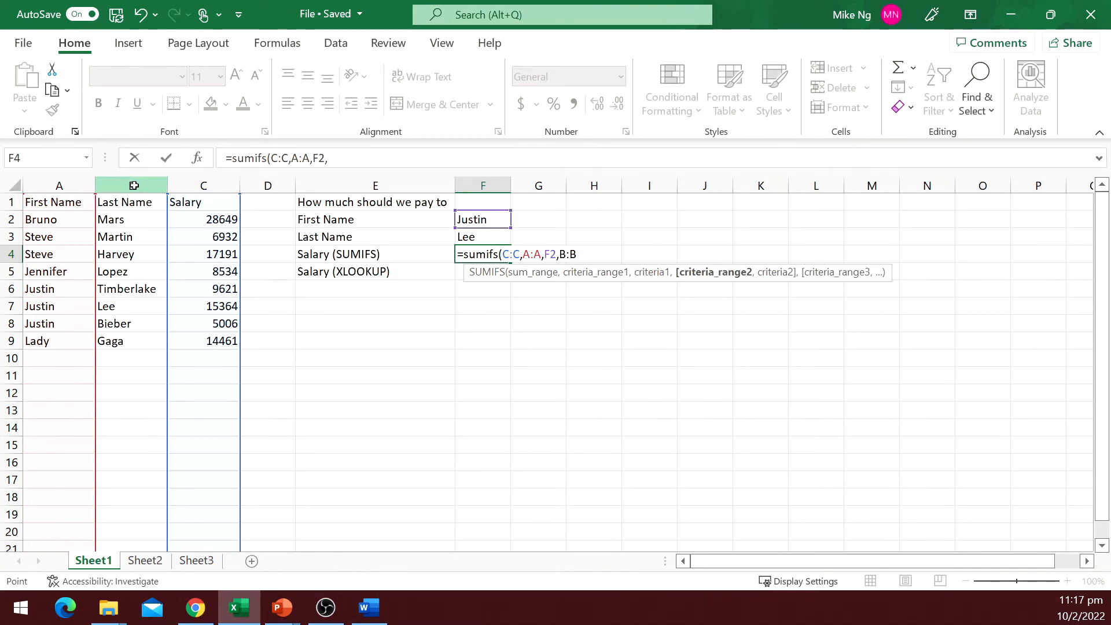
text(,)
click(502, 237)
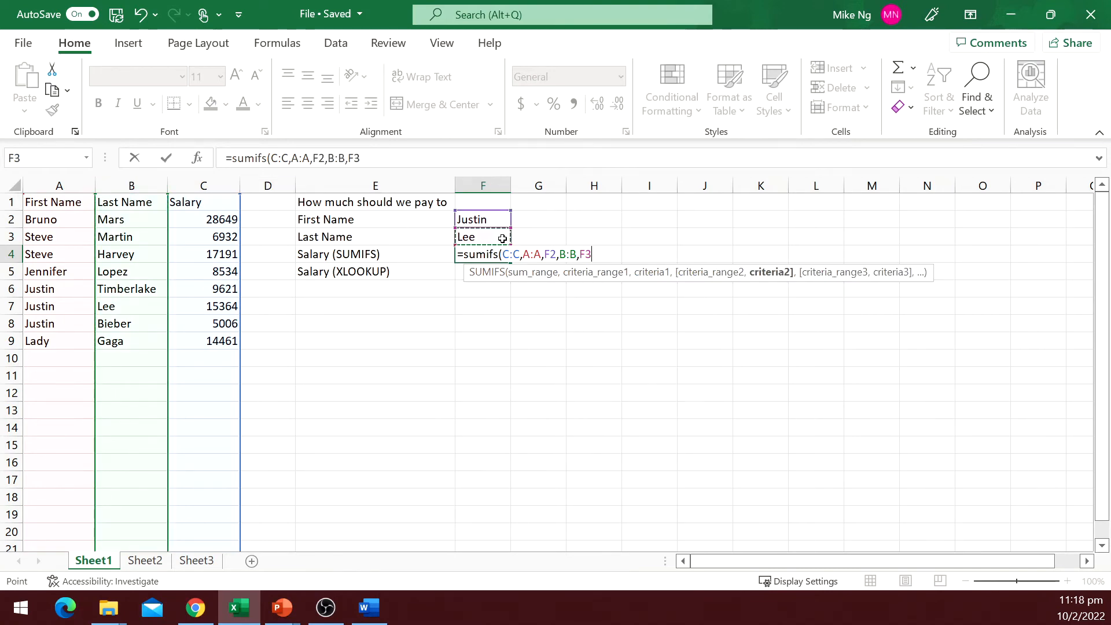
key(Return)
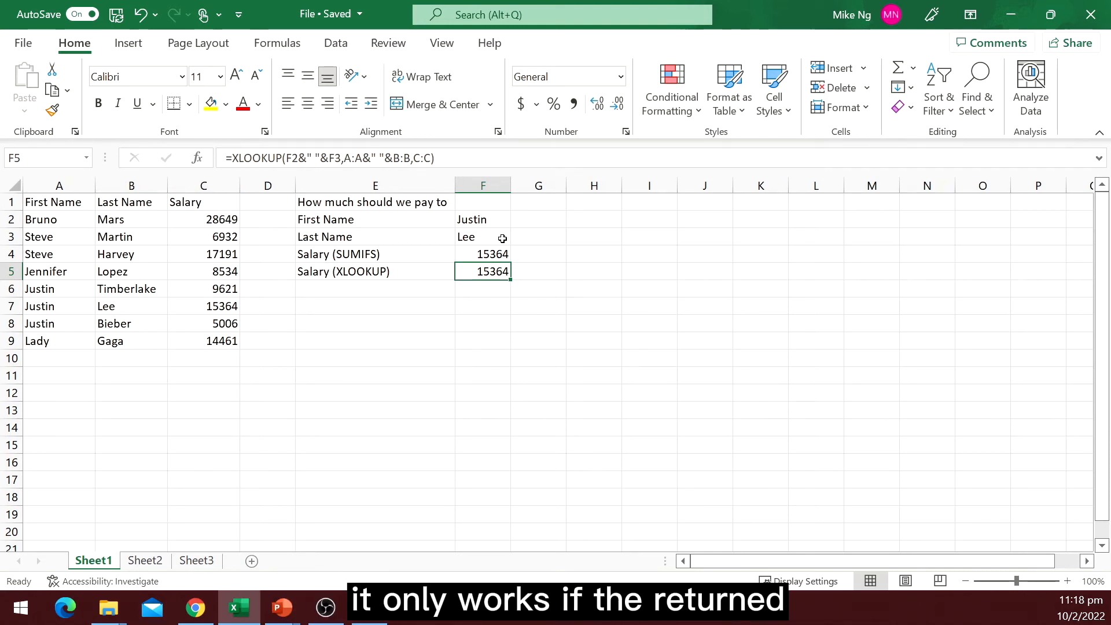
Replace the salaries in C2:C6 with the text "Happy" to test the lookups on non-numeric values.
click(219, 217)
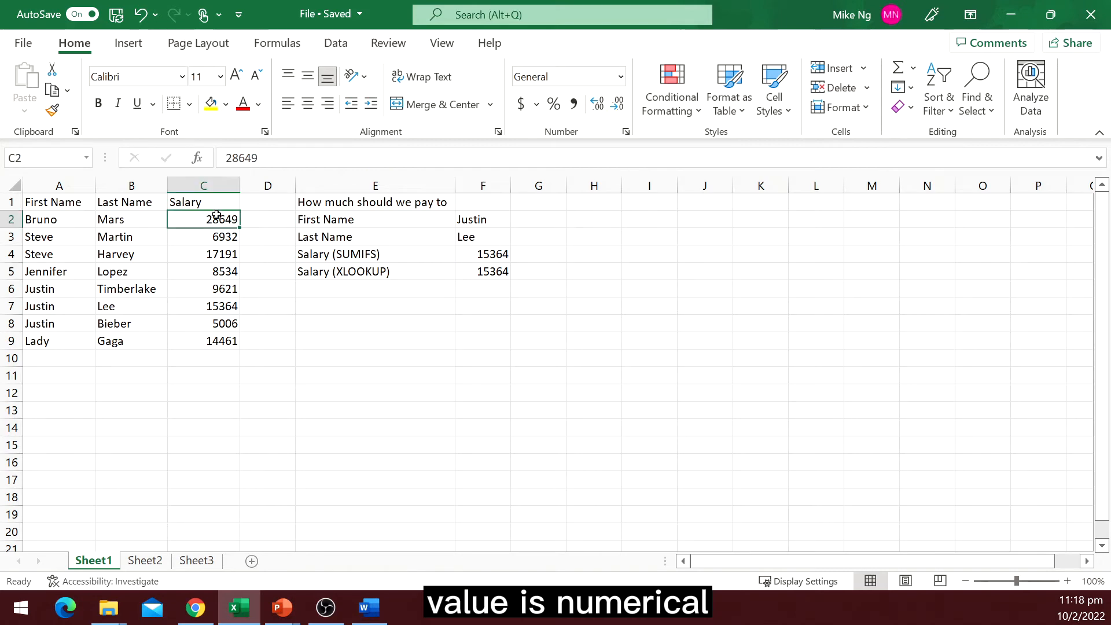
text(Happy)
key(Return)
text(Happy)
key(Return)
drag(195, 280, 195, 289)
key(ctrl+d)
Replace the salary in C7 with "Very Happy" and those in C8 and C9 with "Happy", and check the XLOOKUP result.
click(200, 307)
text(Very Happy)
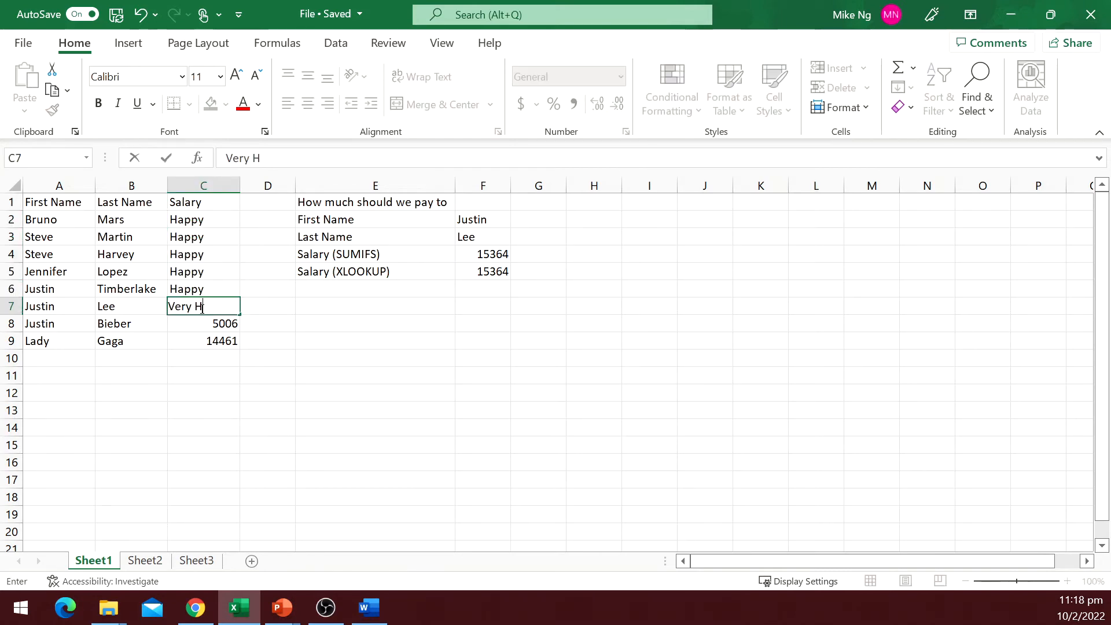
key(Return)
text(Happy)
key(Return)
text(Happy)
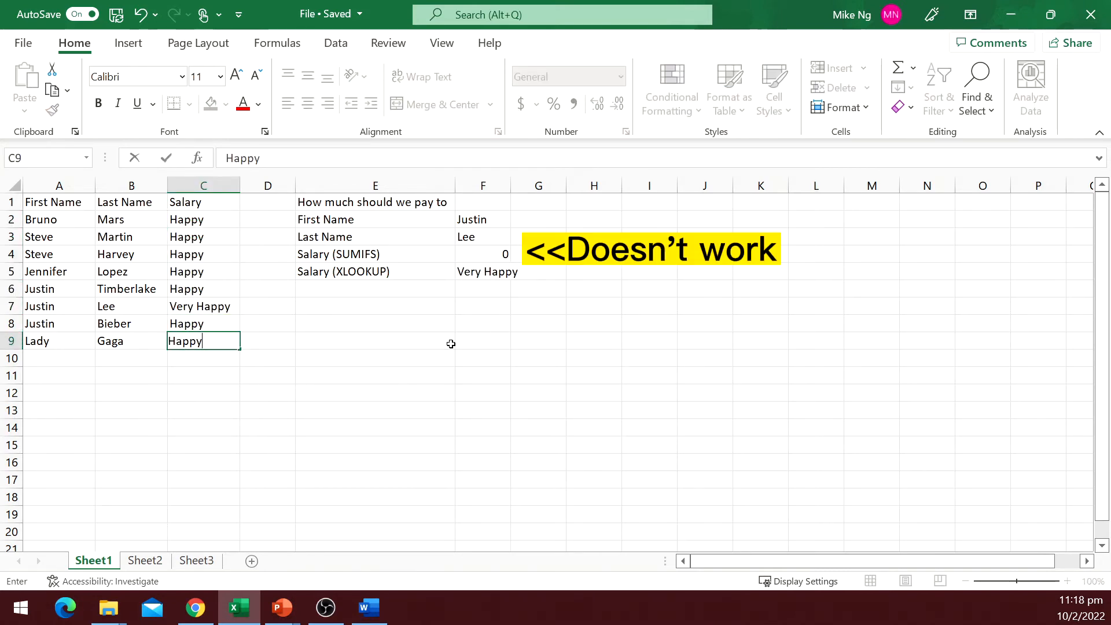
key(Return)
click(396, 364)
click(478, 275)
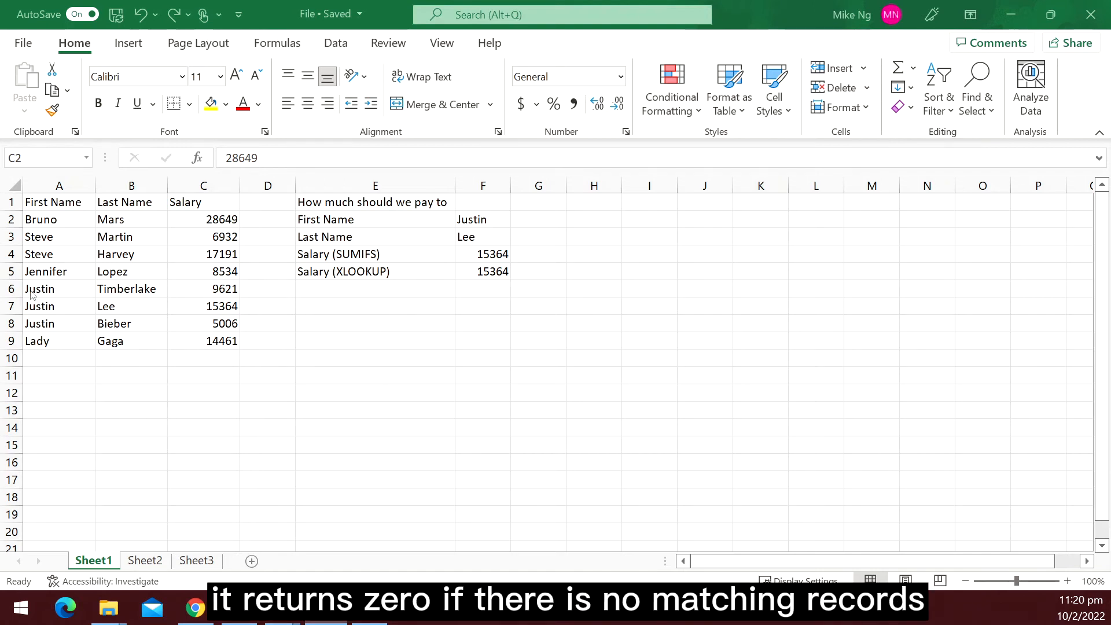
Clear the first and last name in A7:B7 on Sheet1 to test a lookup without a matching record.
drag(63, 309, 106, 305)
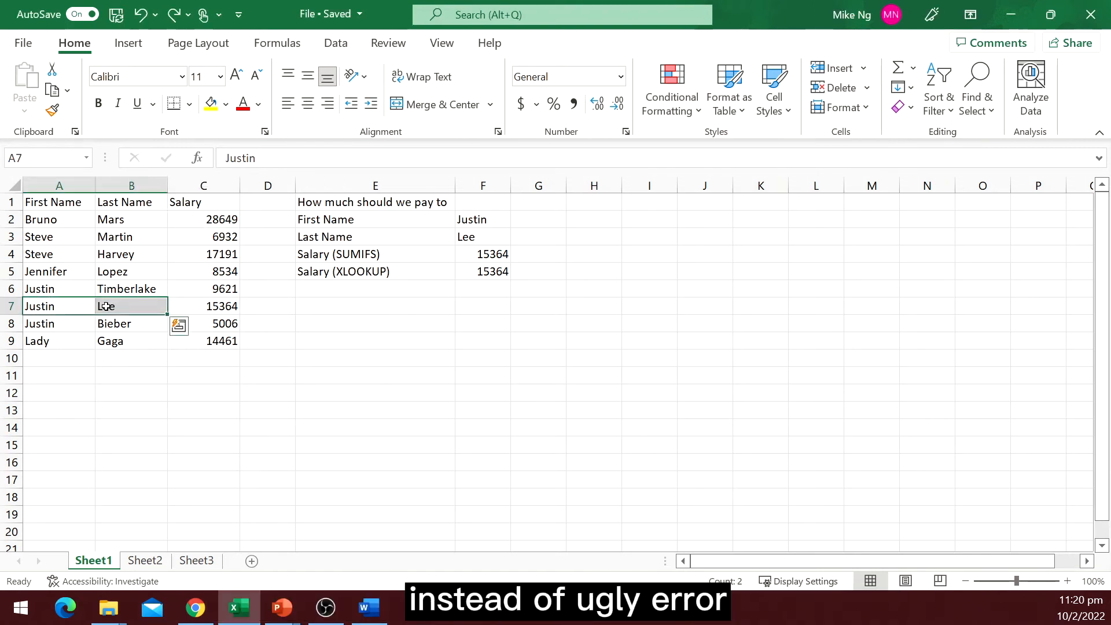
key(Delete)
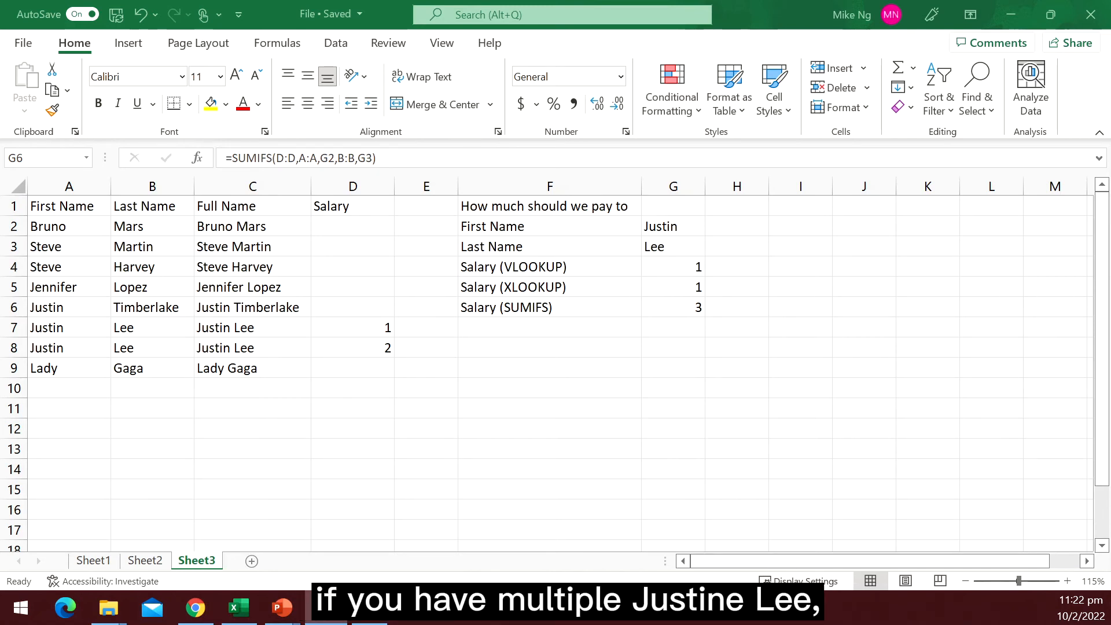
On Sheet3, compare the duplicate person's two salaries in D7:D8 with the SUMIFS result in G6.
key(alt+Tab)
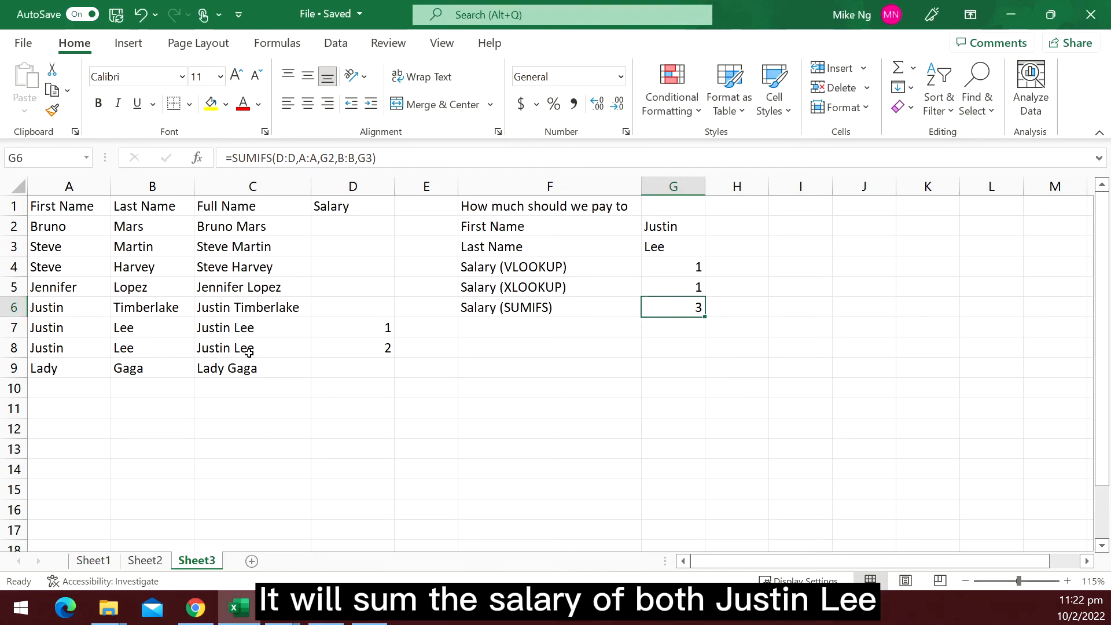
drag(384, 328, 383, 347)
click(680, 308)
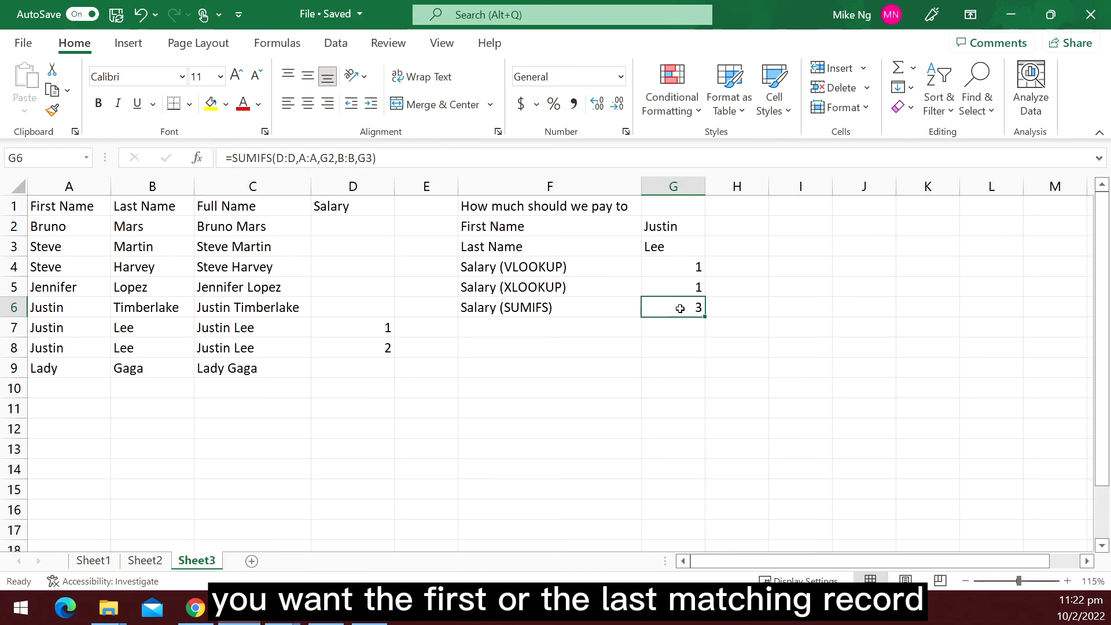
Set the search mode of the XLOOKUP formula in G5 to -1 to return the last matching record.
click(683, 289)
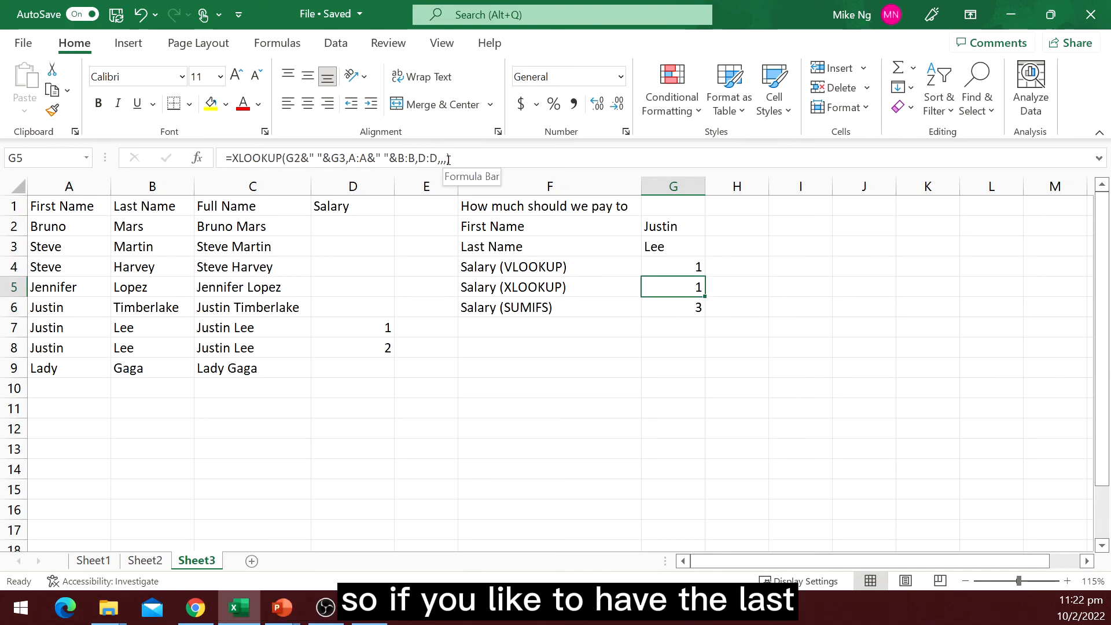
click(447, 158)
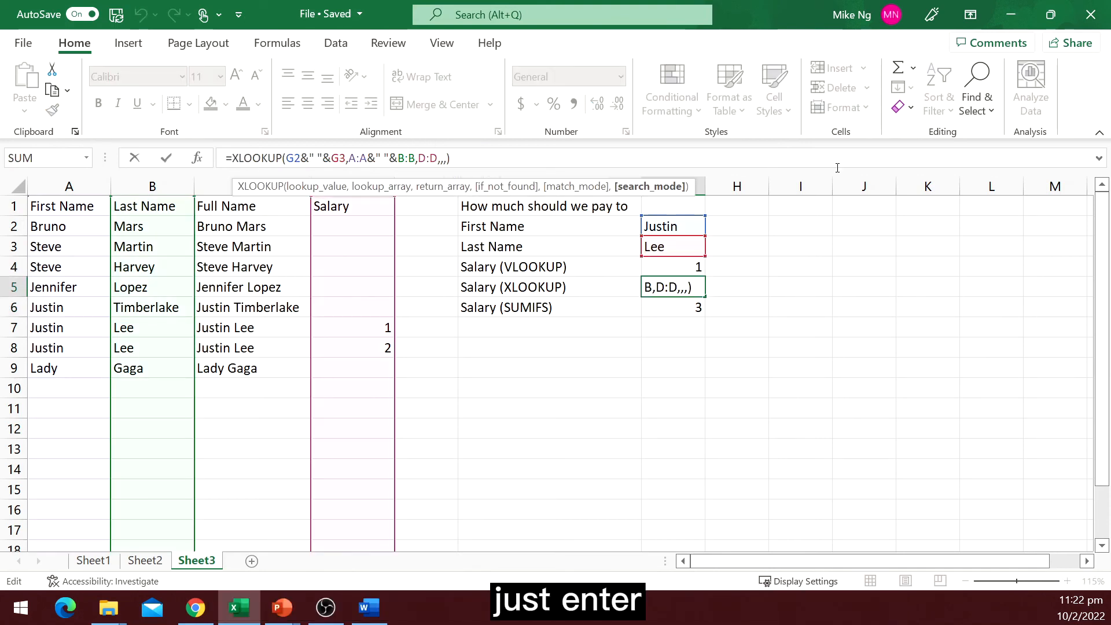
text(-1)
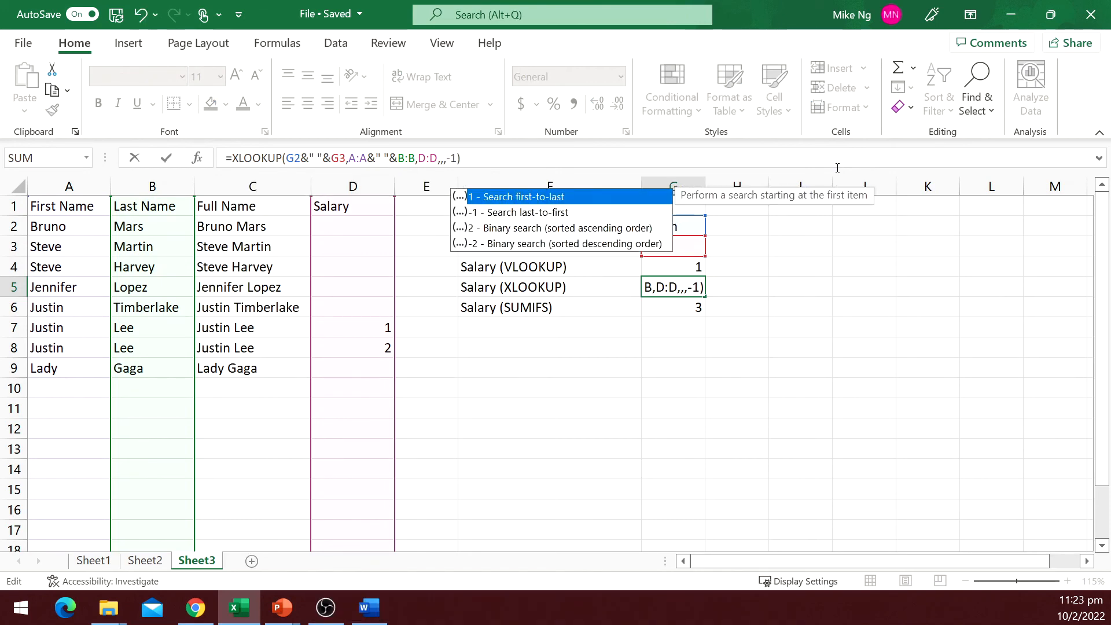
key(Return)
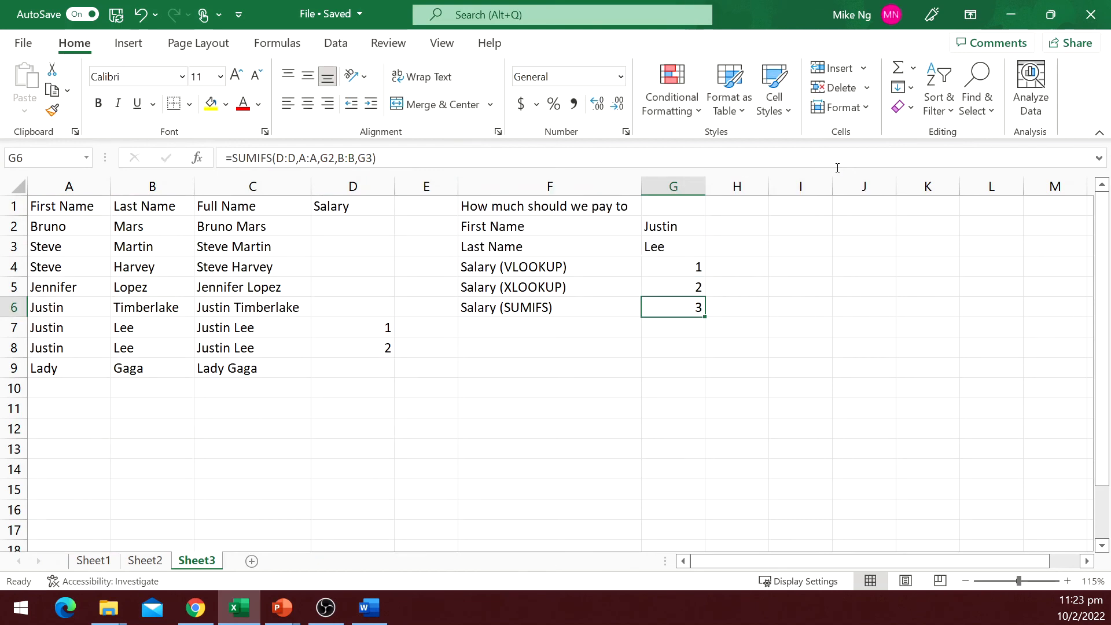